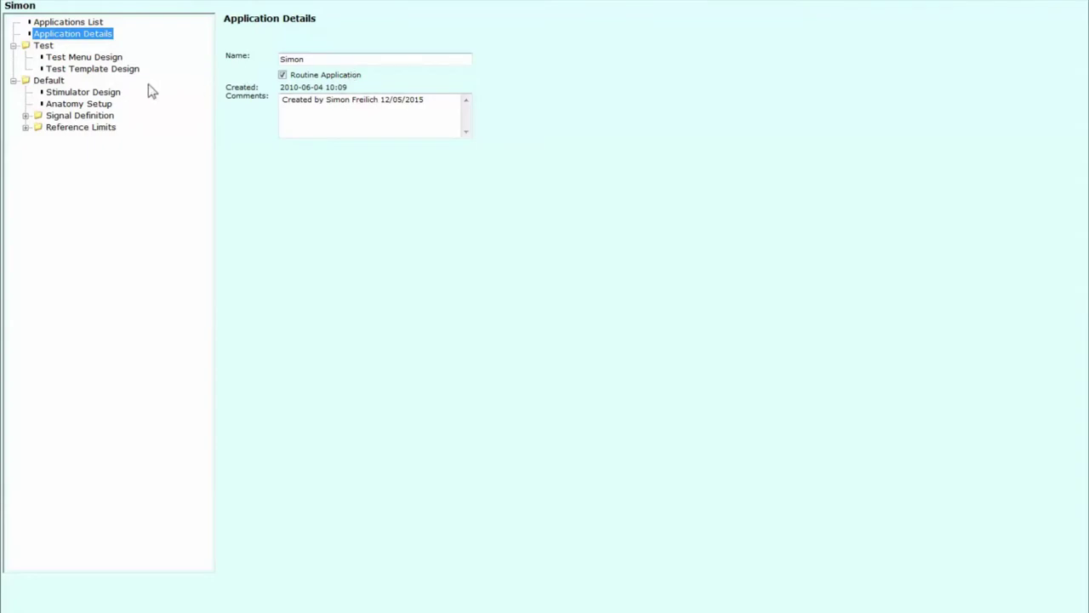
Step: Duplicate the H Reflex template in the test template design list
click(133, 78)
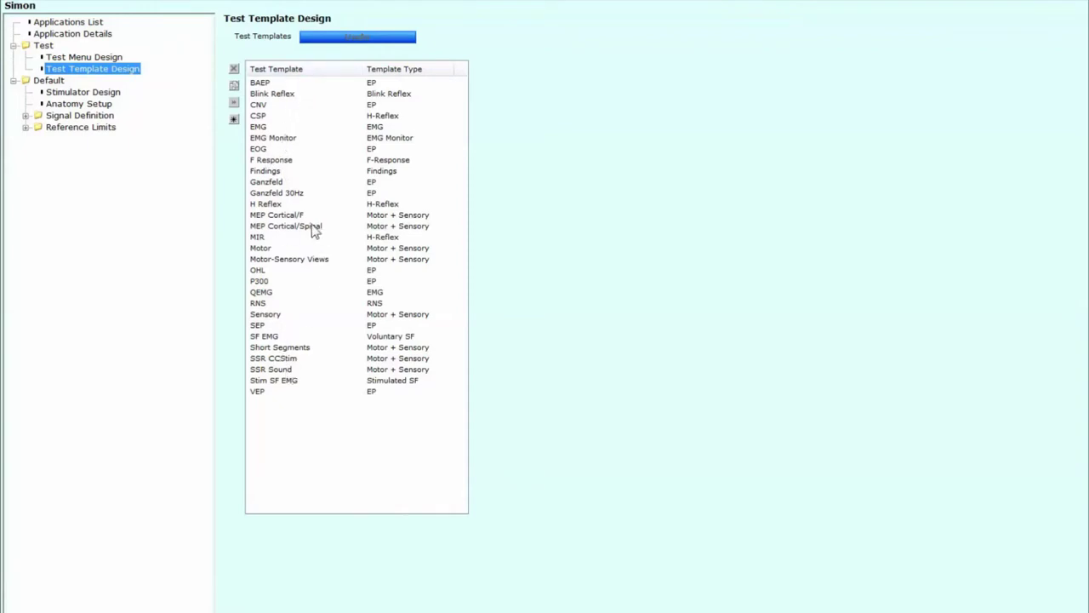
click(274, 204)
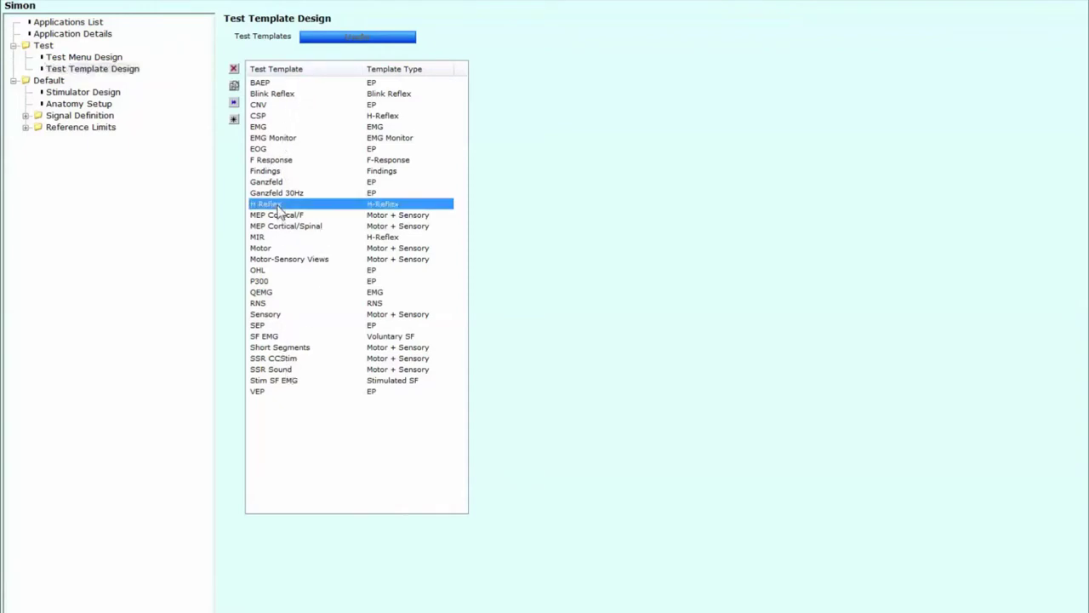
click(234, 86)
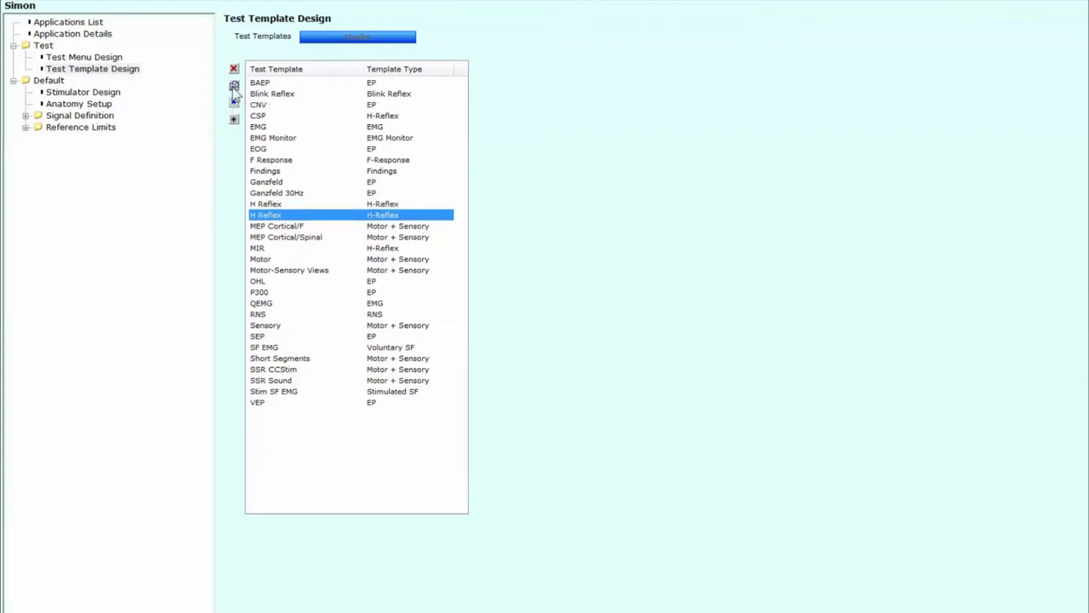
Step: Open the duplicated H Reflex template and rename it CSP 2
double_click(306, 216)
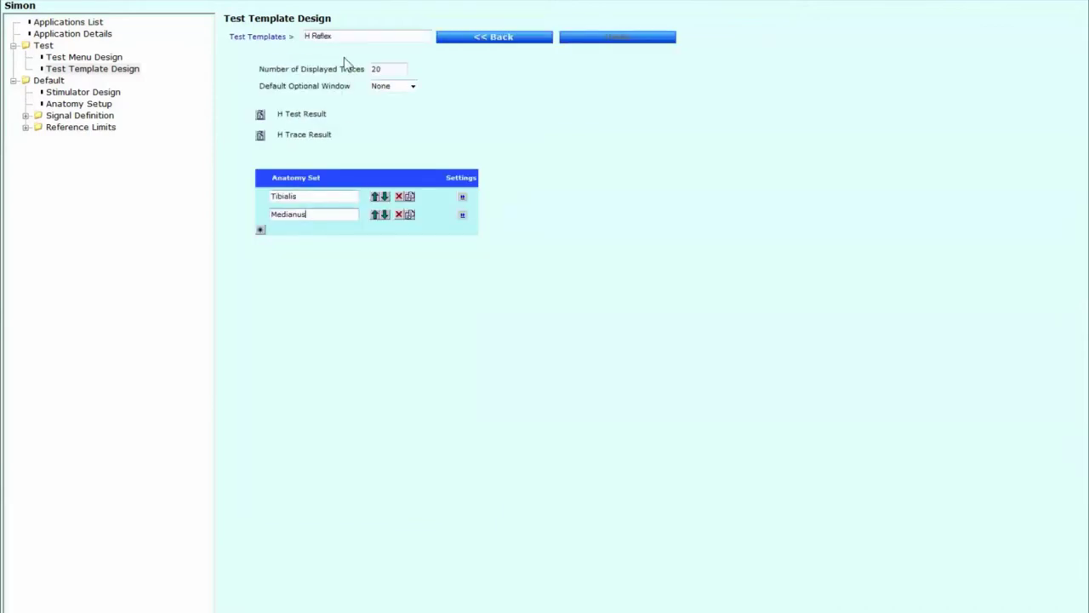
drag(351, 36, 287, 34)
text(CSP )
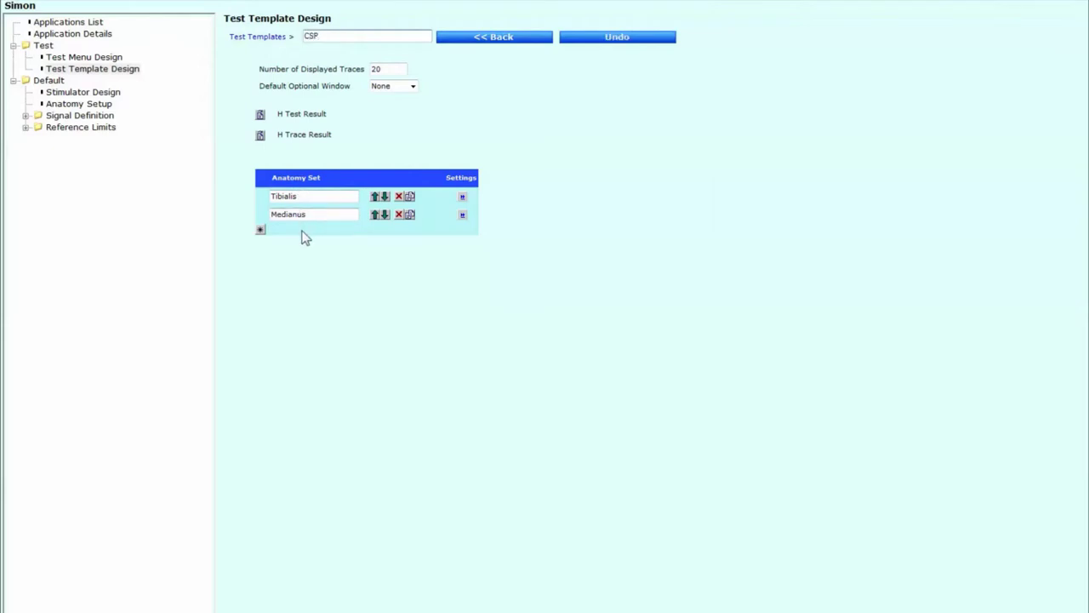
text(2)
Step: Look through the H Test Result measures of the template, and delete the Tibialis anatomy set
click(261, 115)
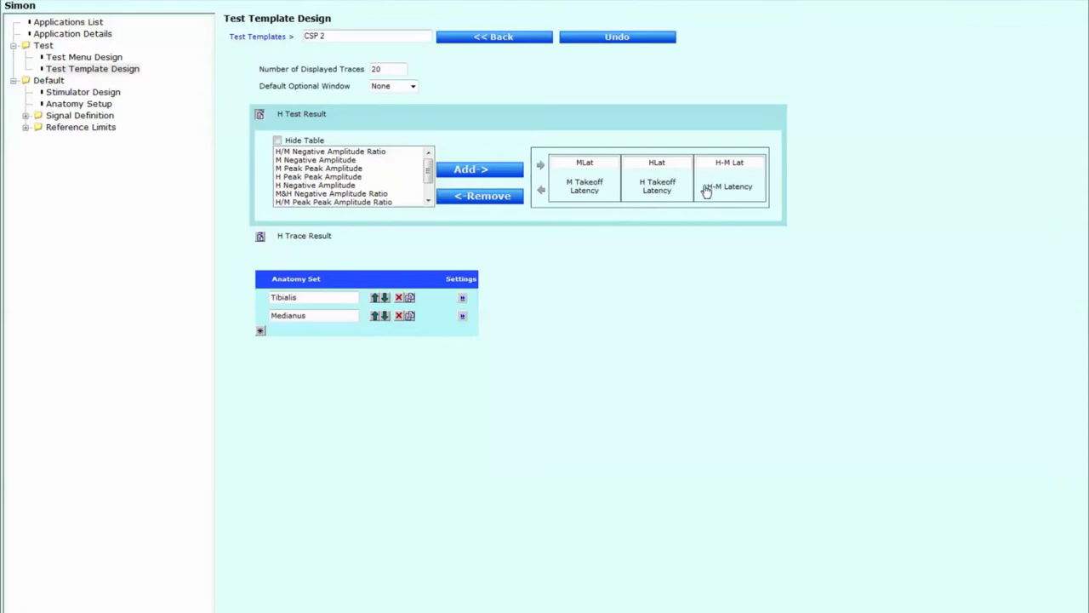
mouse_move(430, 176)
mouse_down()
mouse_move(434, 194)
mouse_move(434, 167)
mouse_up()
click(399, 297)
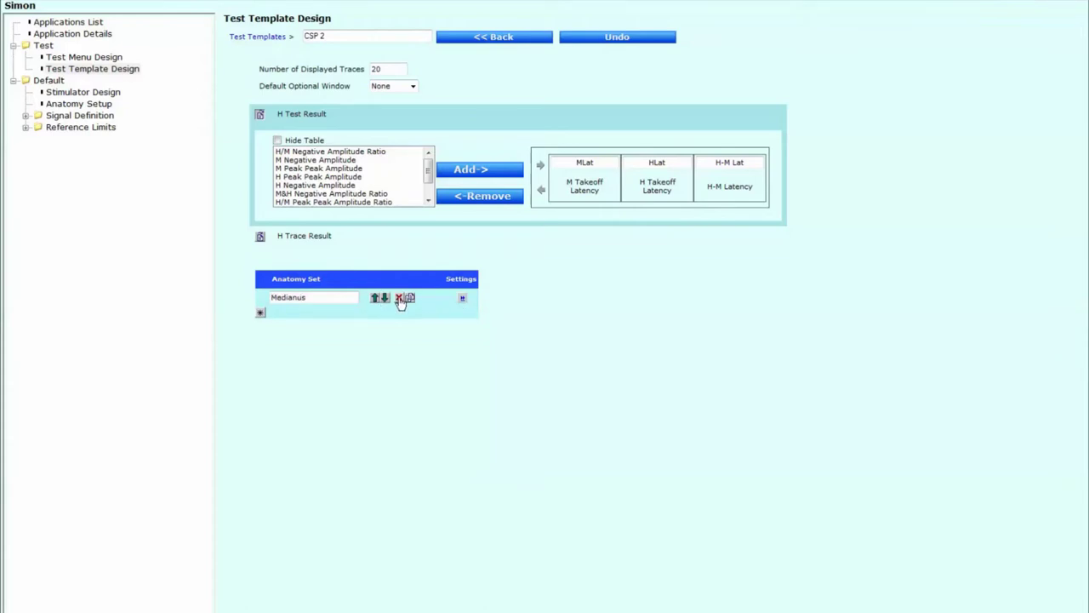
Step: Create the stimulation position Digit II for the Medianus site and set its recording position to APB
click(464, 301)
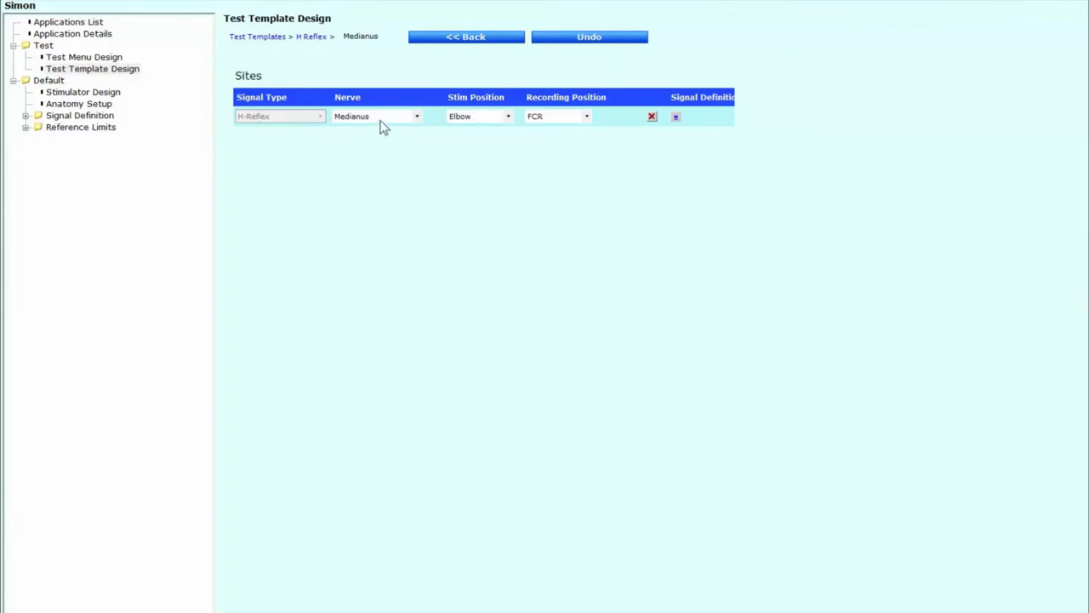
click(510, 117)
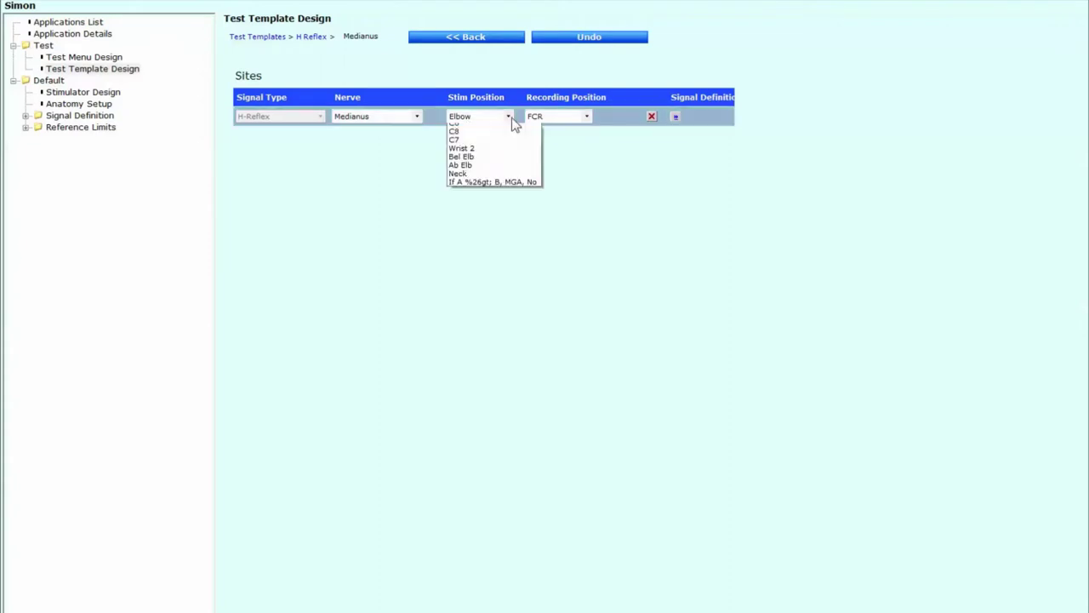
click(480, 128)
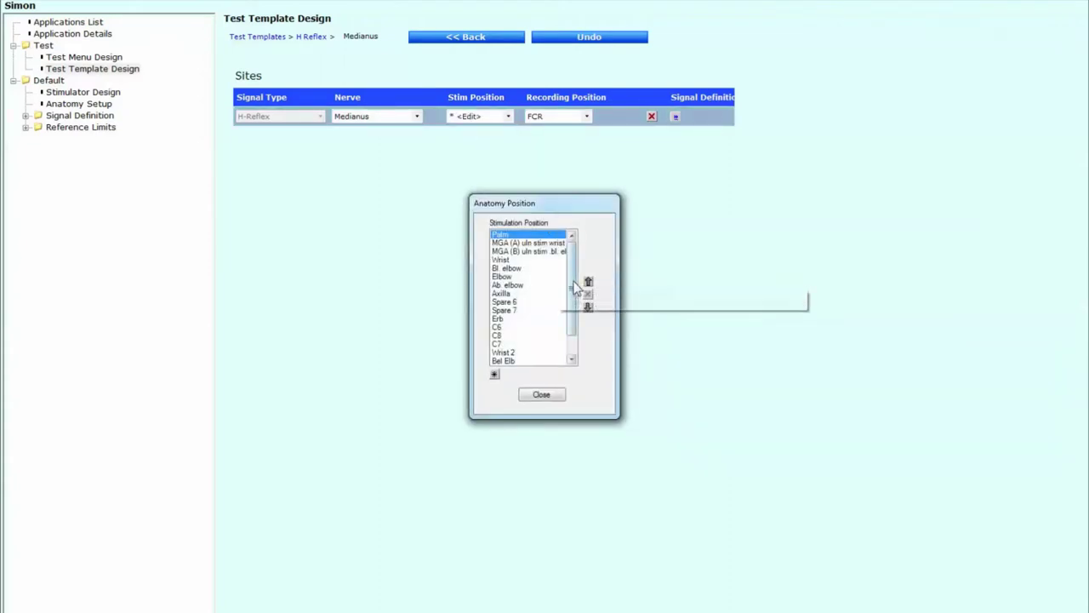
mouse_move(572, 292)
mouse_down()
mouse_move(575, 357)
mouse_move(562, 292)
mouse_up()
click(497, 377)
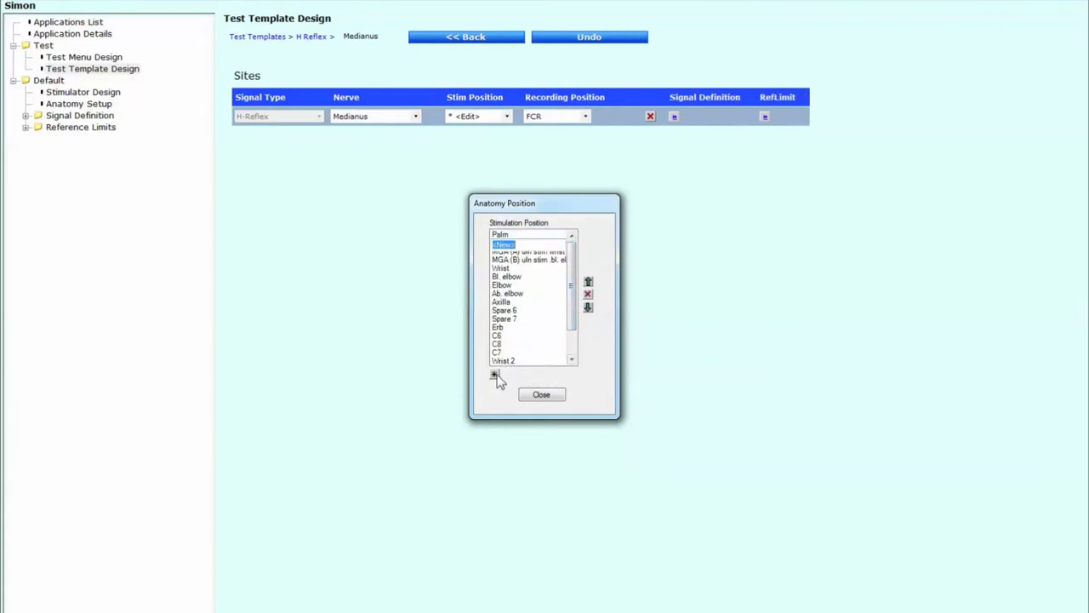
text(F)
key(BackSpace)
key(BackSpace)
key(BackSpace)
key(BackSpace)
key(BackSpace)
text(Digit II)
key(Return)
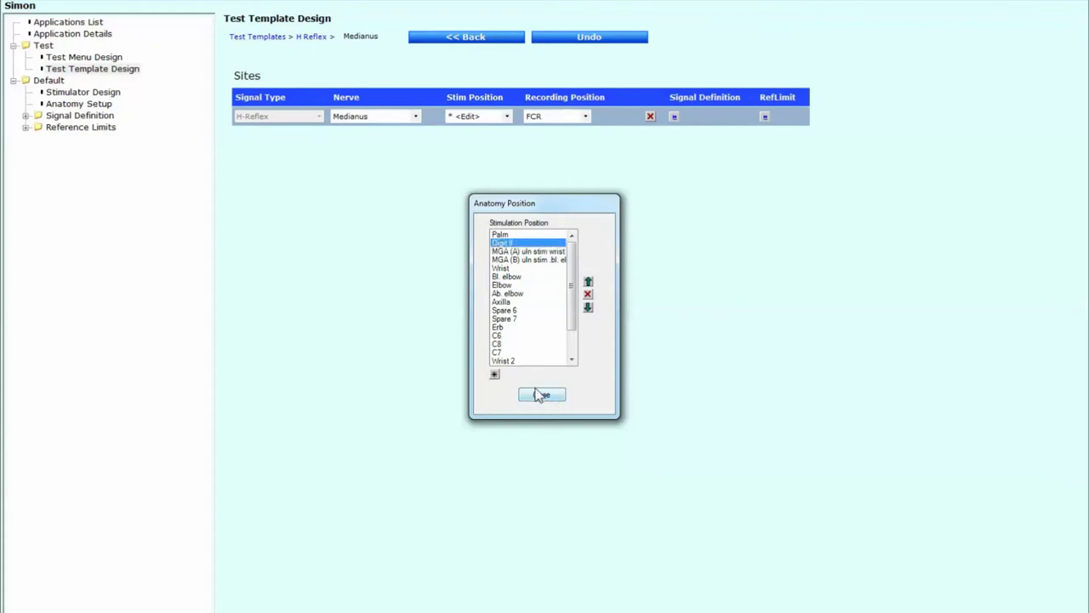
click(539, 395)
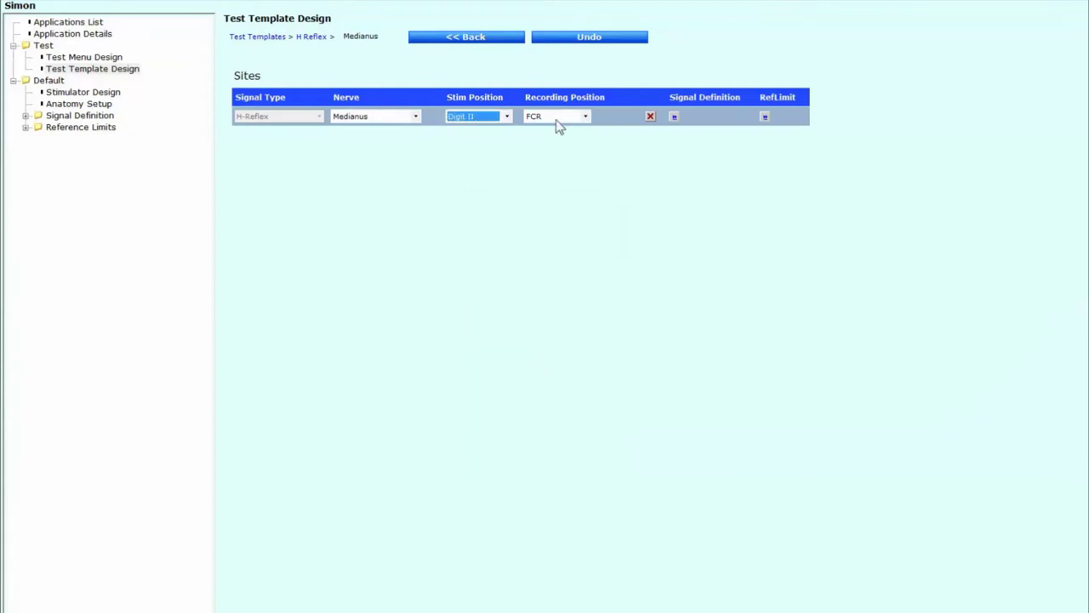
click(585, 116)
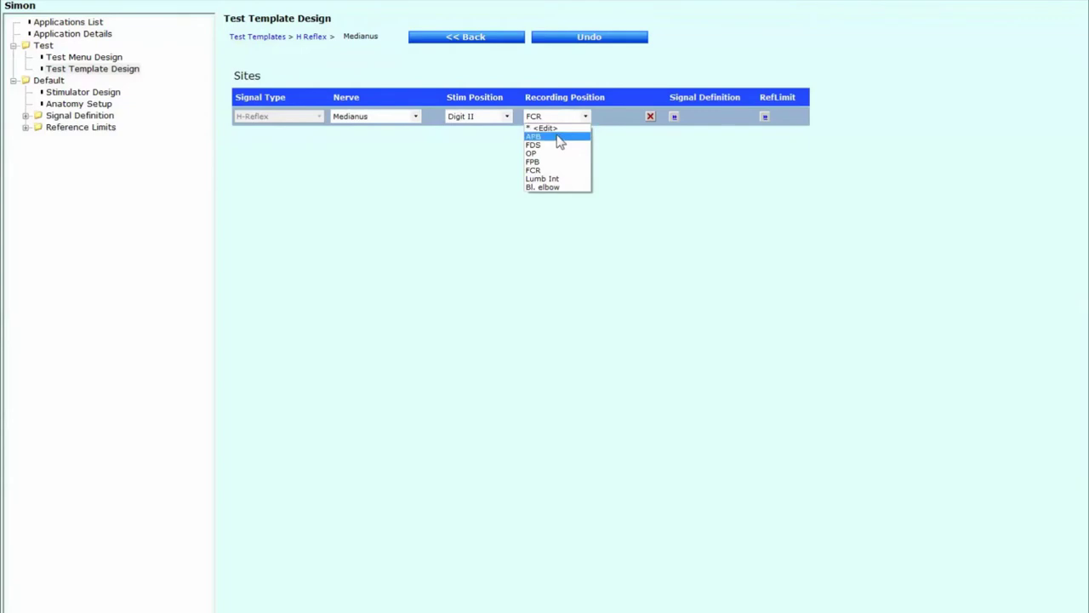
click(556, 136)
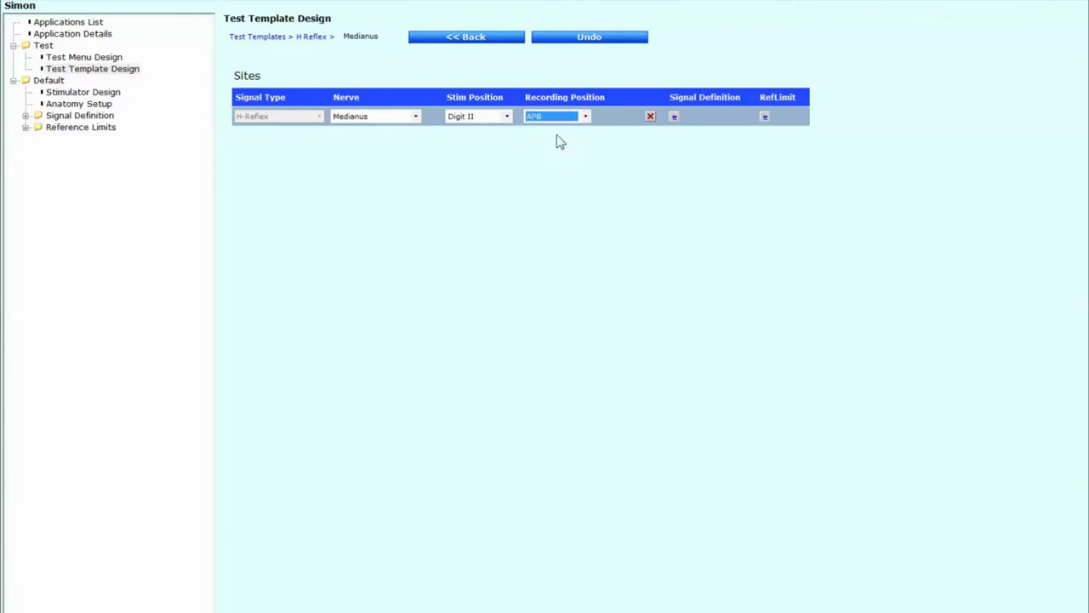
Step: In the Medianus site's signal definition, override the default sweep and set it to 50 ms/D
click(675, 118)
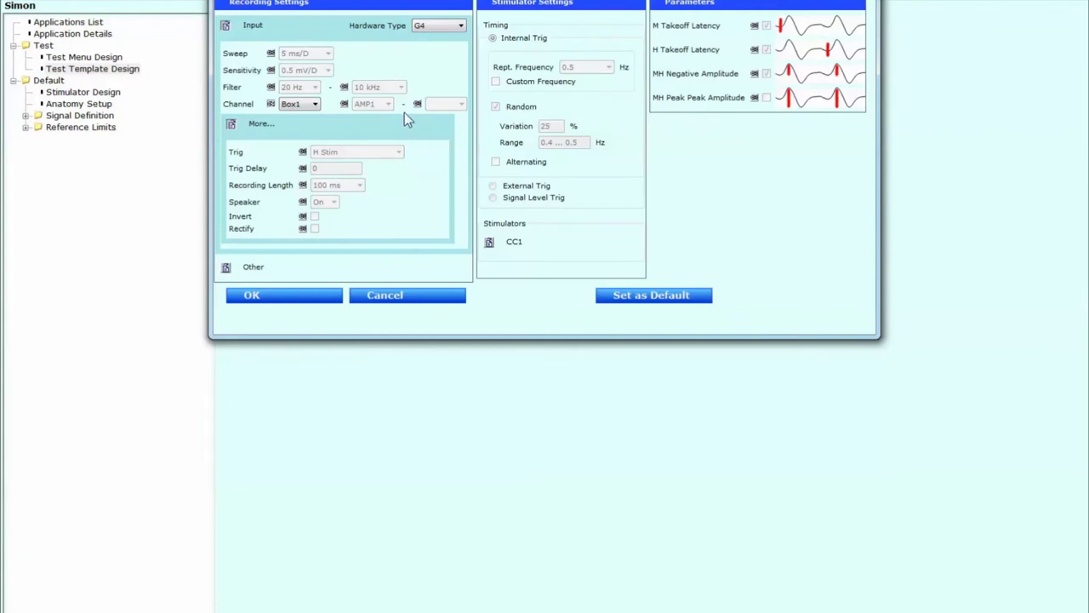
click(271, 54)
click(271, 54)
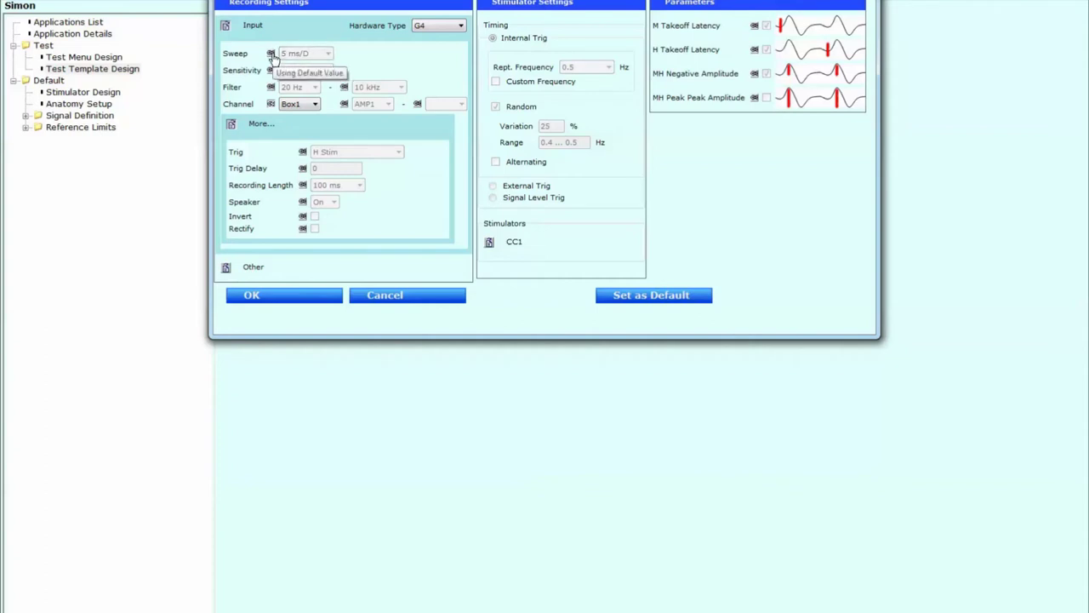
click(271, 54)
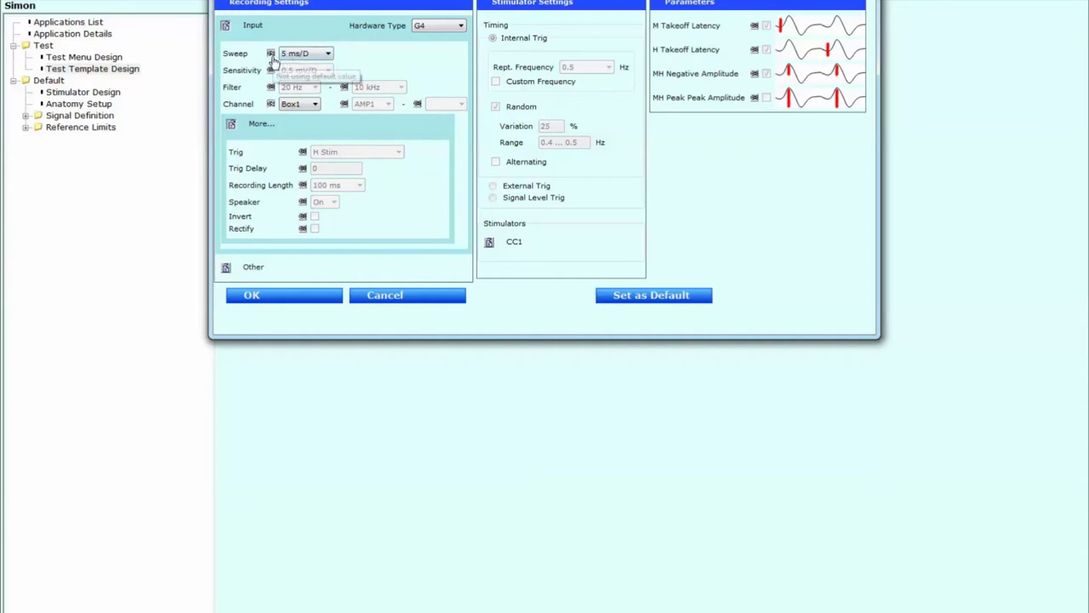
click(295, 56)
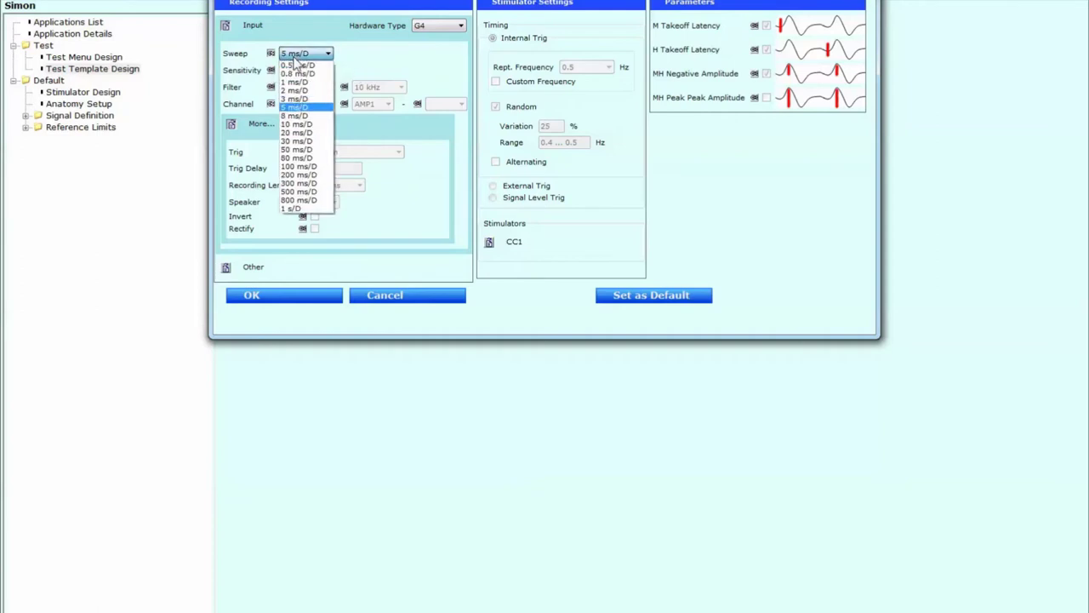
click(298, 149)
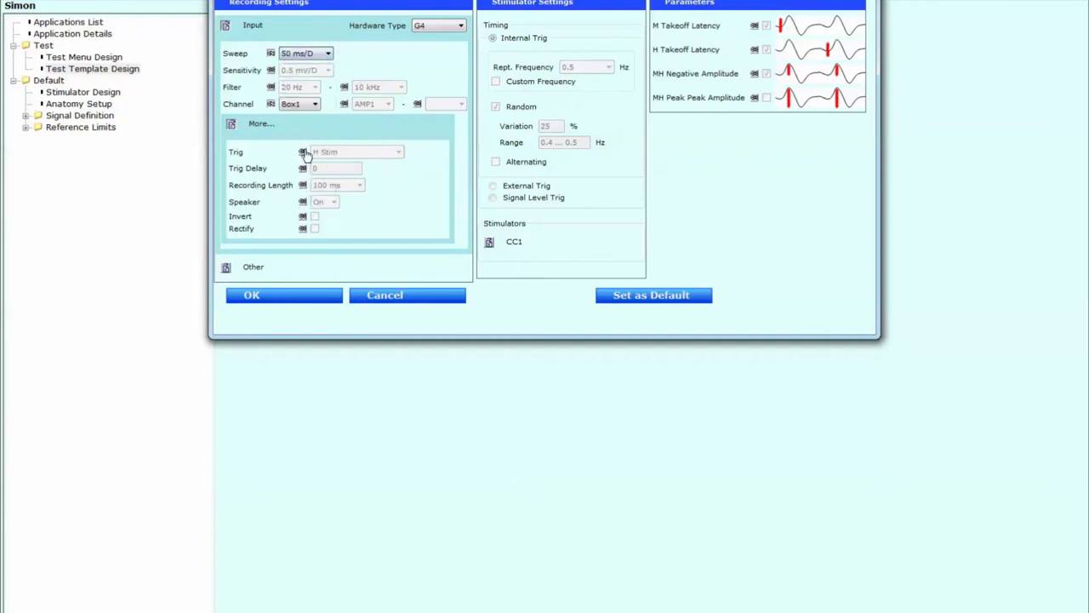
Step: Override the default sensitivity in the recording settings and set it to 1 mV/D
click(271, 71)
click(300, 72)
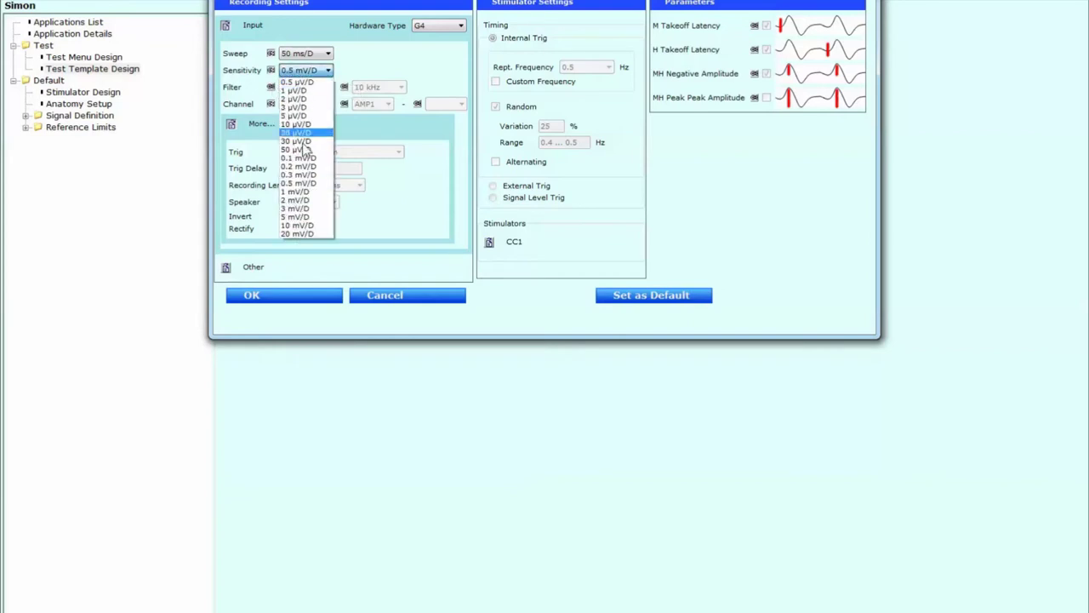
click(312, 192)
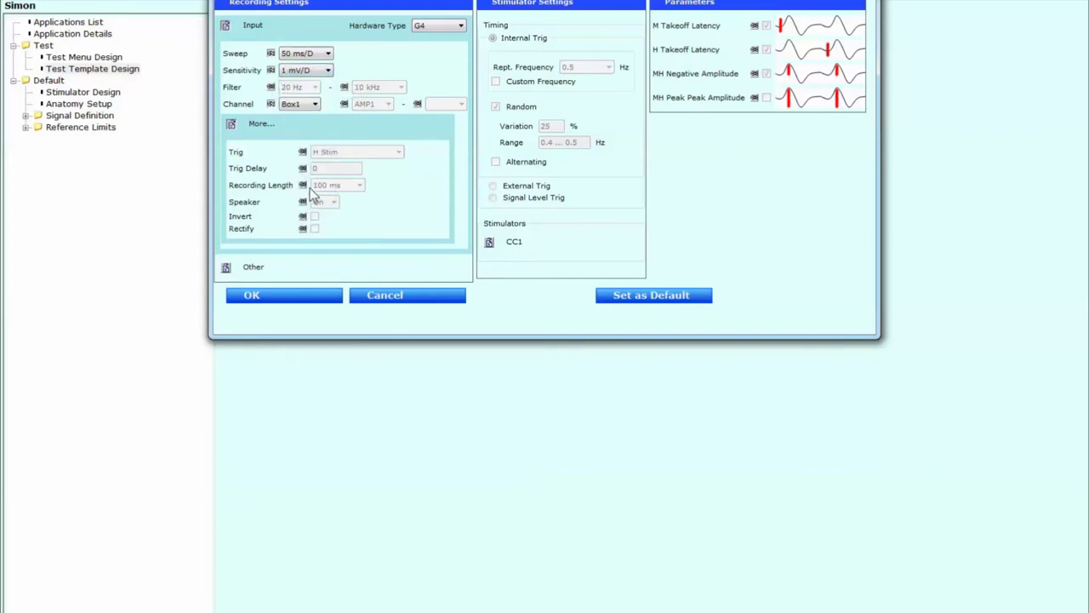
click(271, 104)
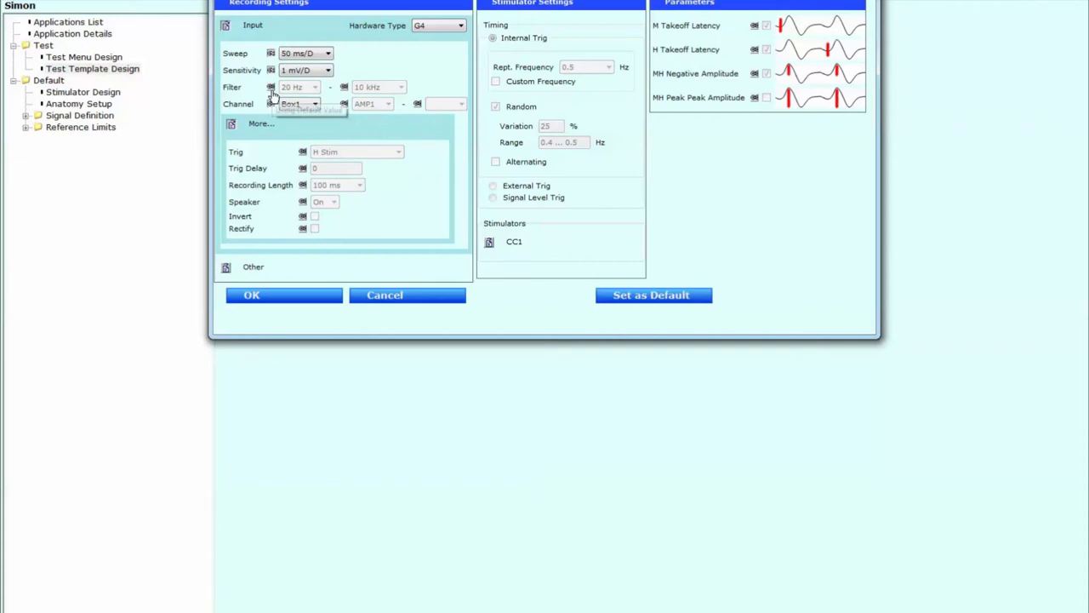
Step: Override the defaults for trigger delay and recording length, setting them to -100 and 2 s
click(303, 169)
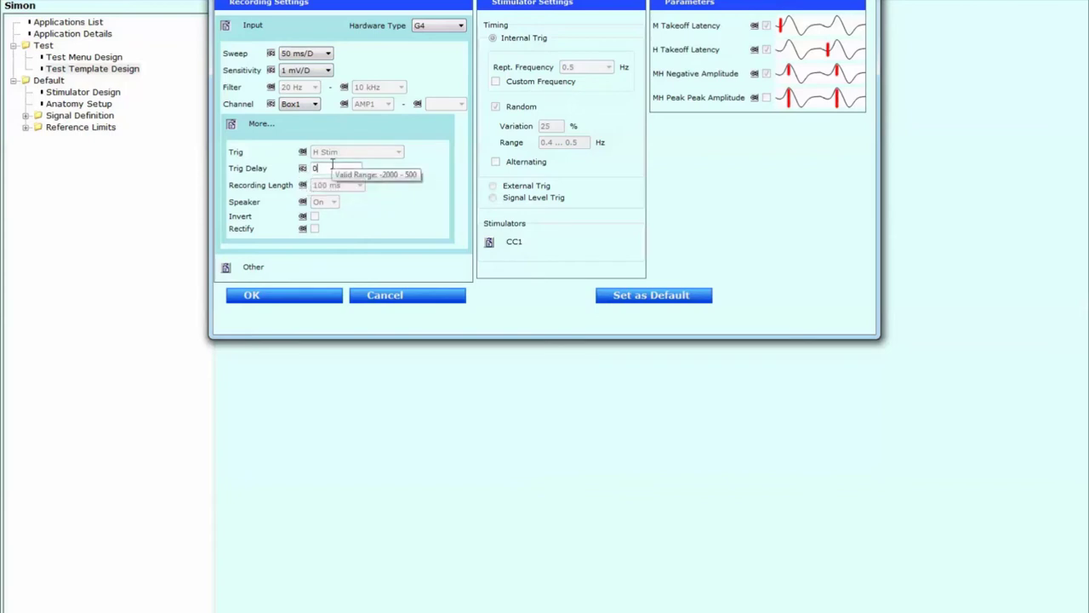
key(BackSpace)
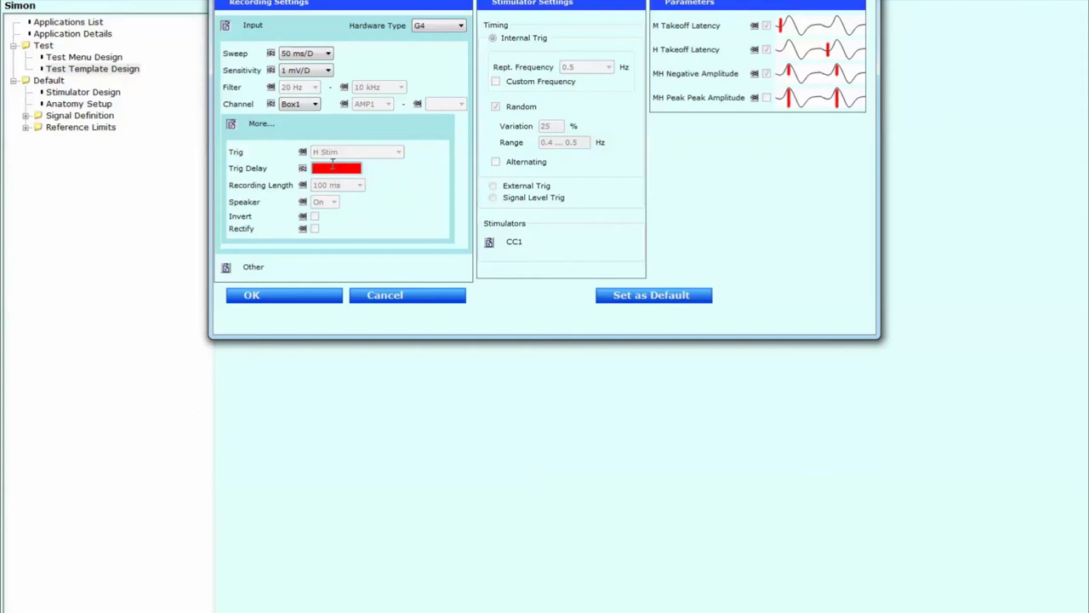
text(-100)
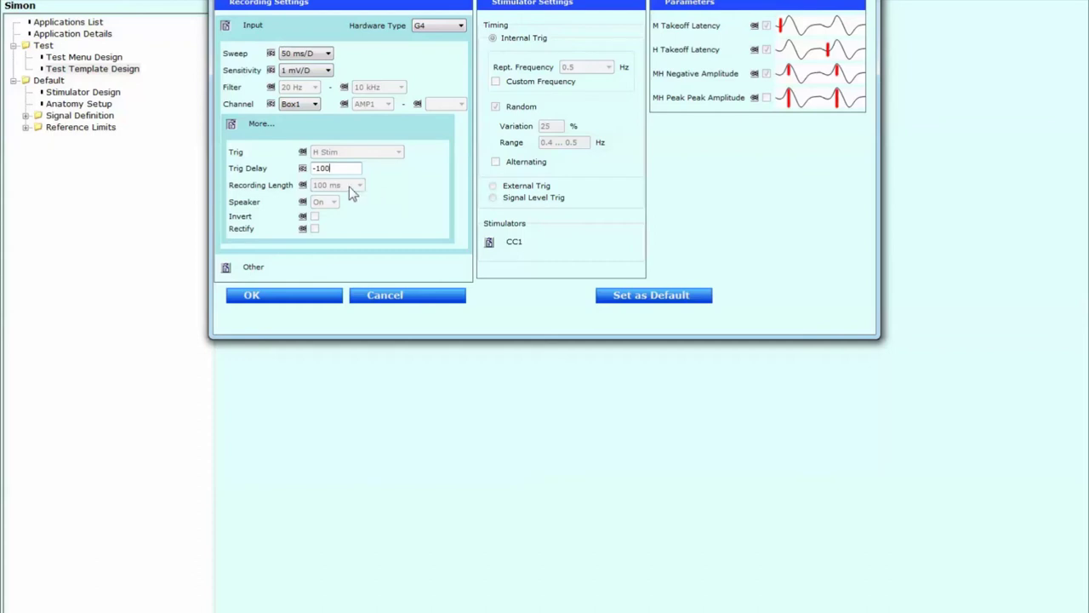
click(303, 187)
click(331, 185)
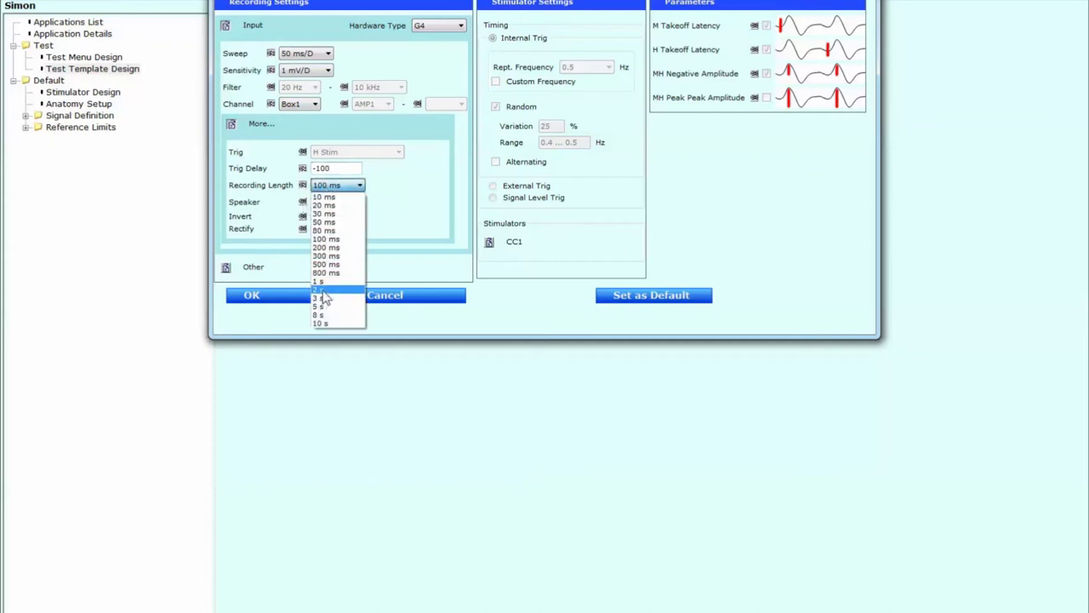
click(322, 290)
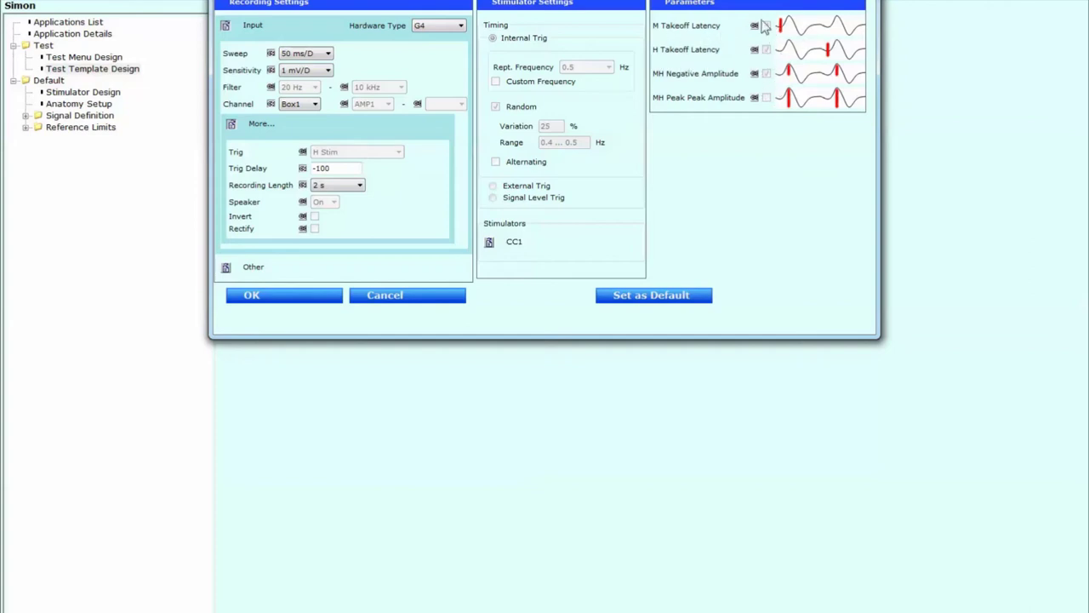
Step: Accept the signal definition settings and go back to the list of test templates
click(767, 74)
click(292, 298)
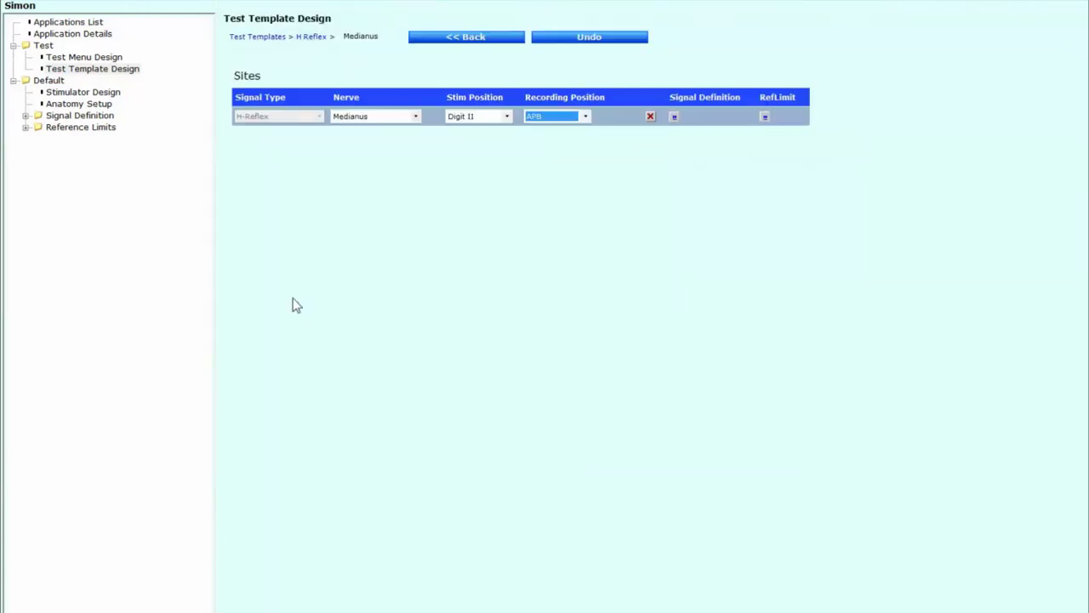
click(470, 38)
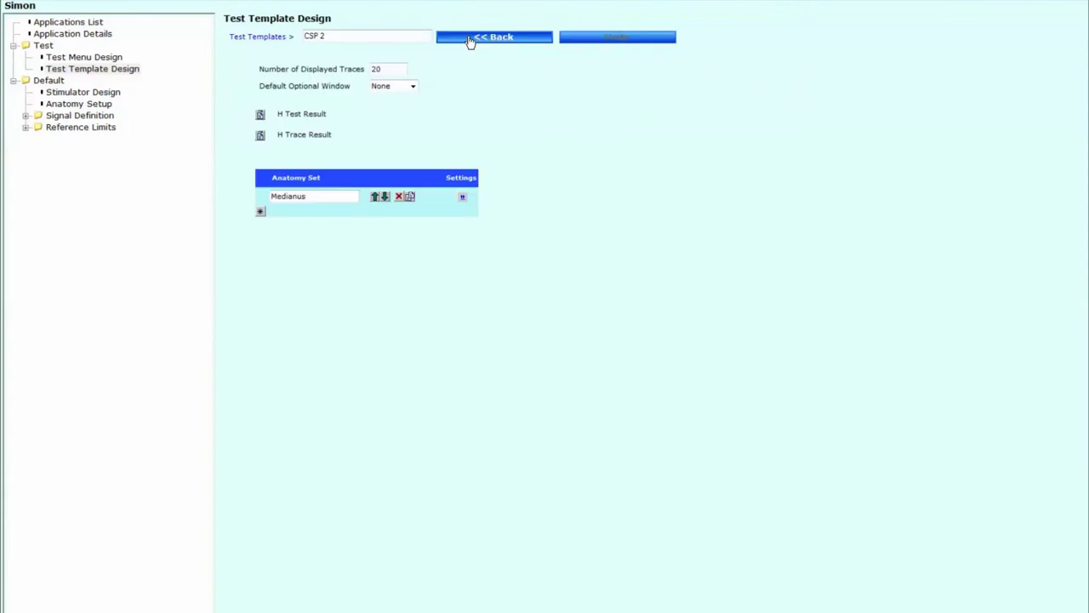
click(471, 40)
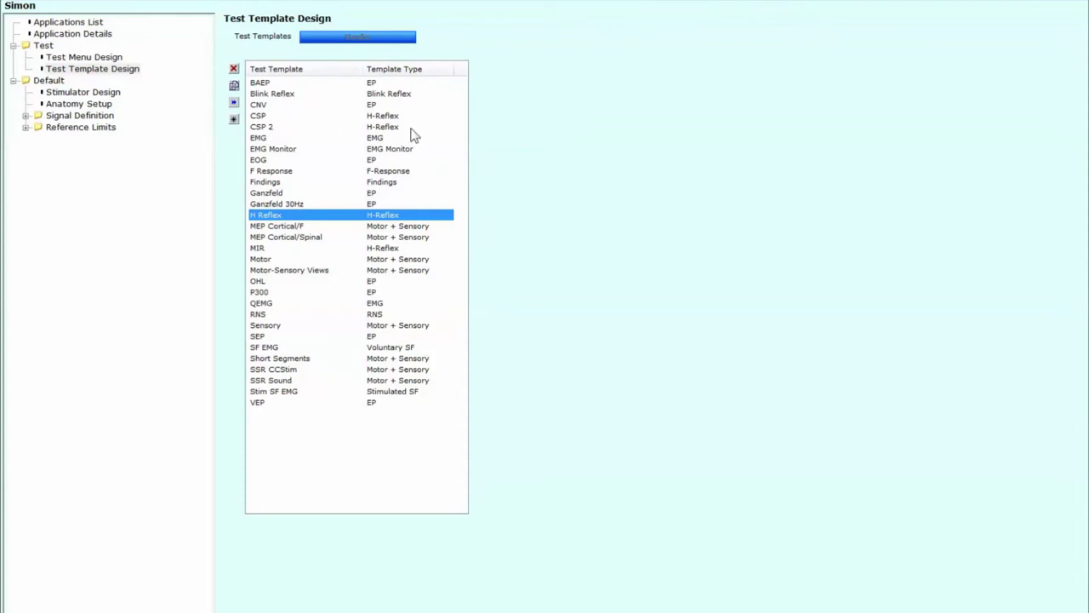
key(Tab)
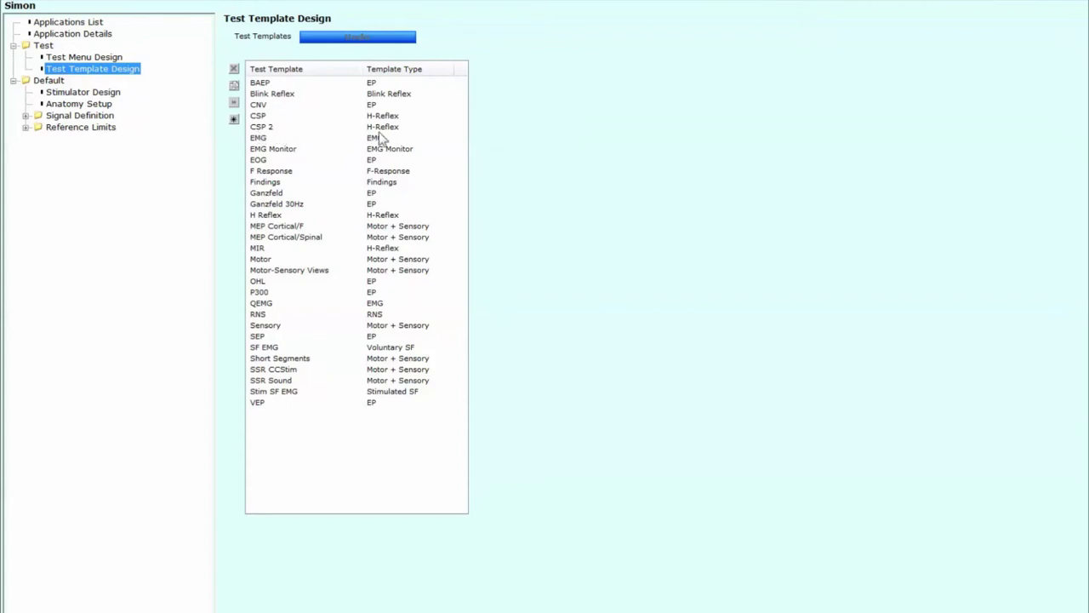
Step: Add the CSP 2 test template to the REFLEXES group in the test menu design
click(93, 58)
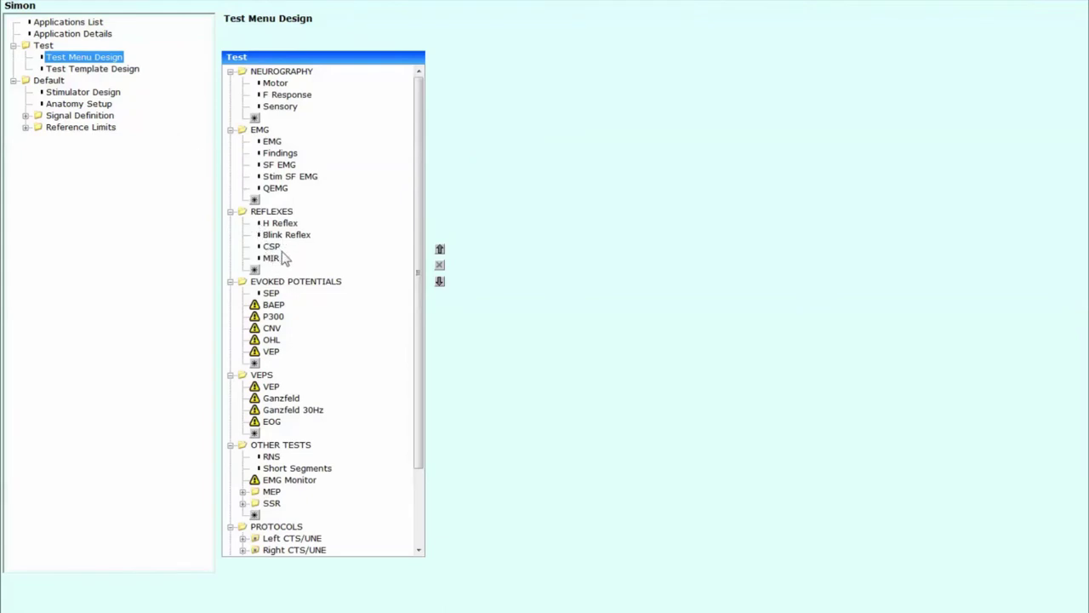
click(274, 247)
click(254, 270)
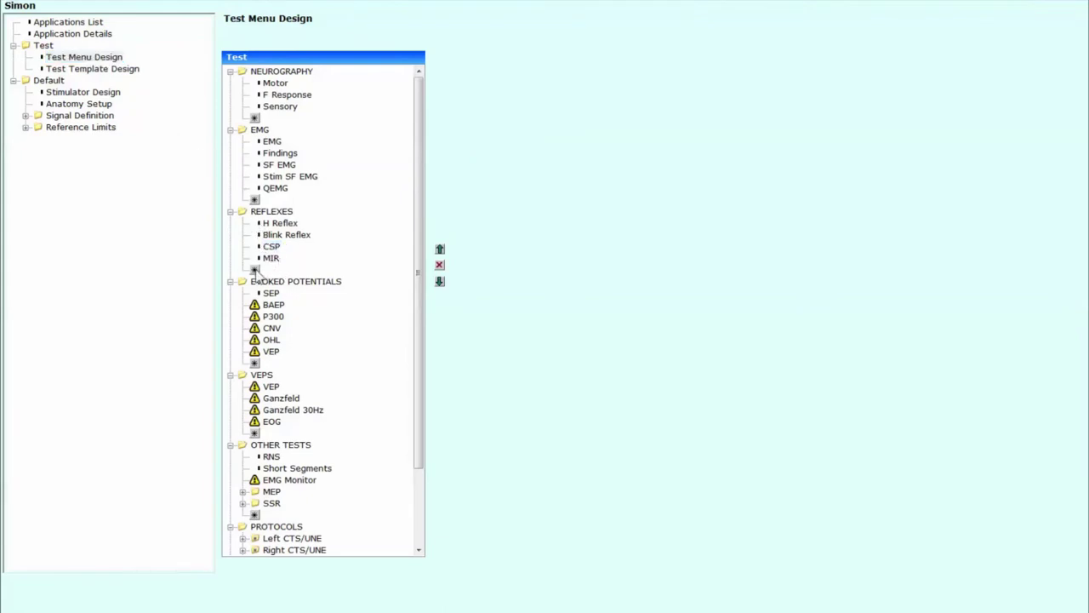
click(530, 260)
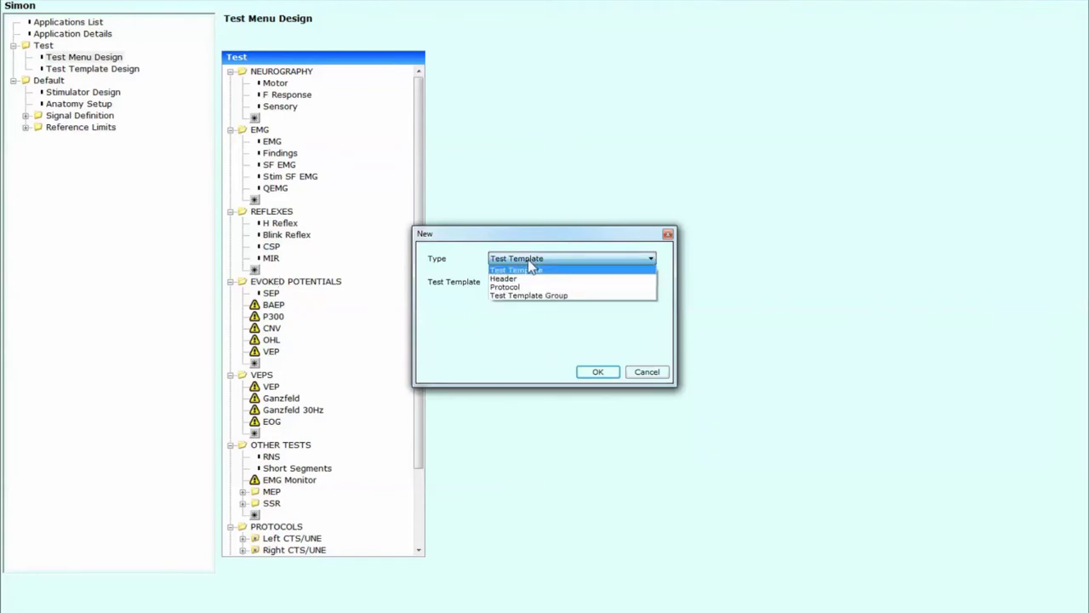
click(529, 265)
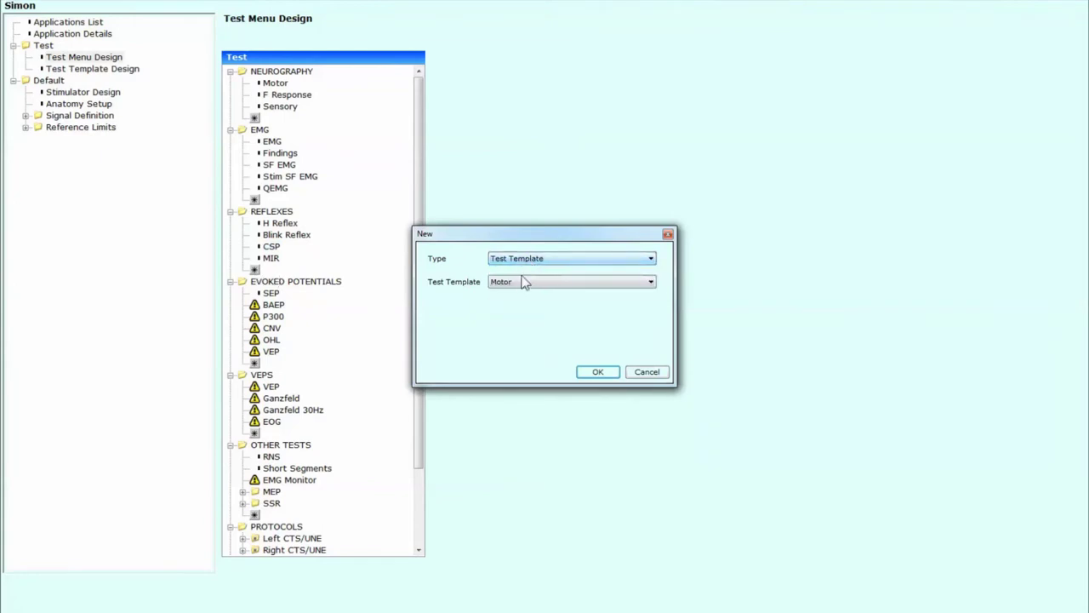
click(523, 282)
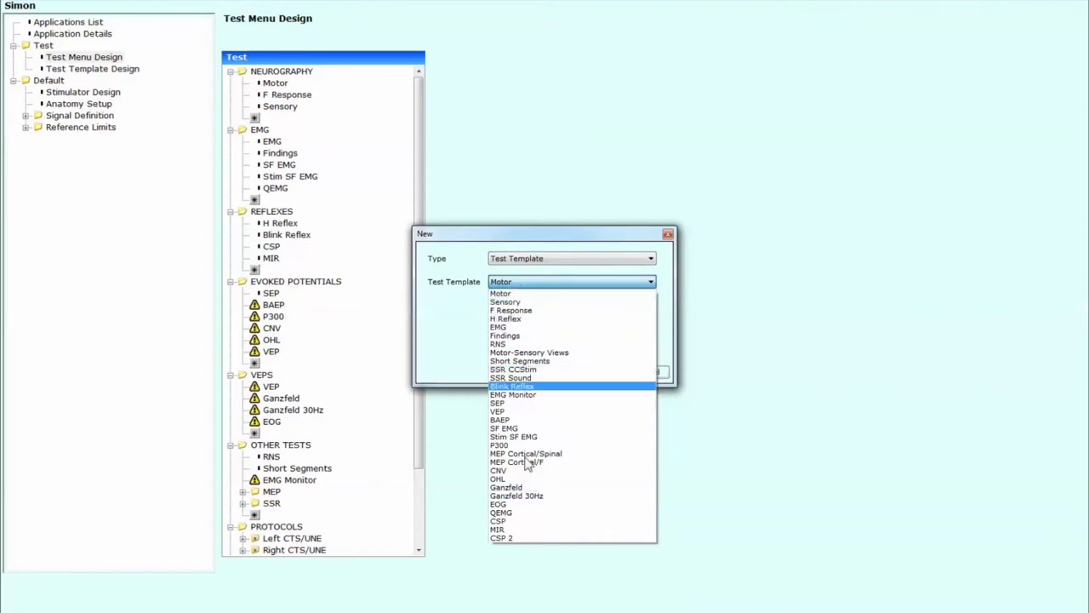
click(517, 539)
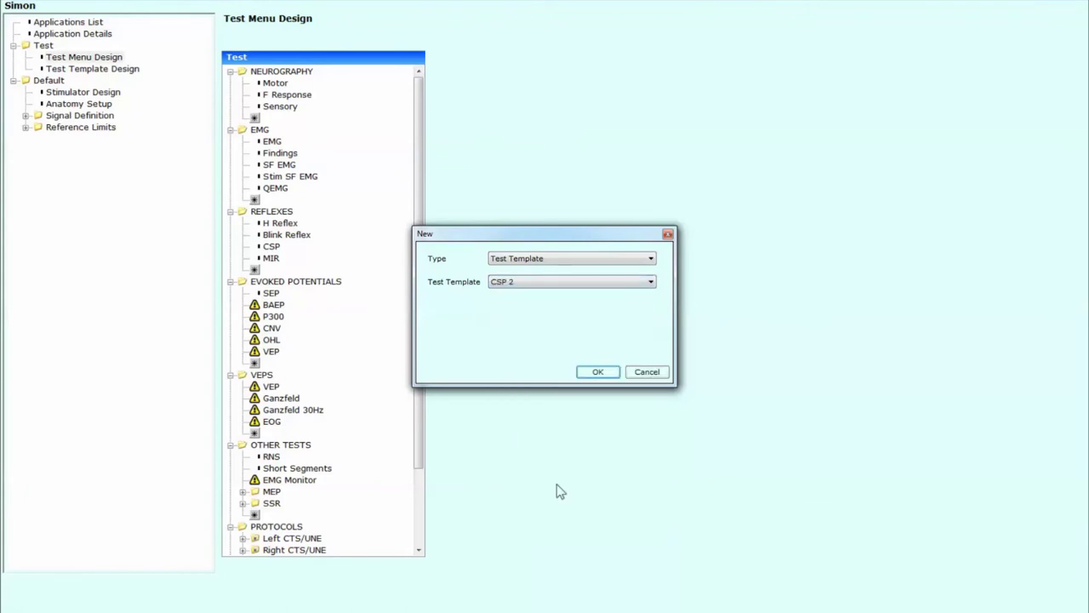
click(610, 374)
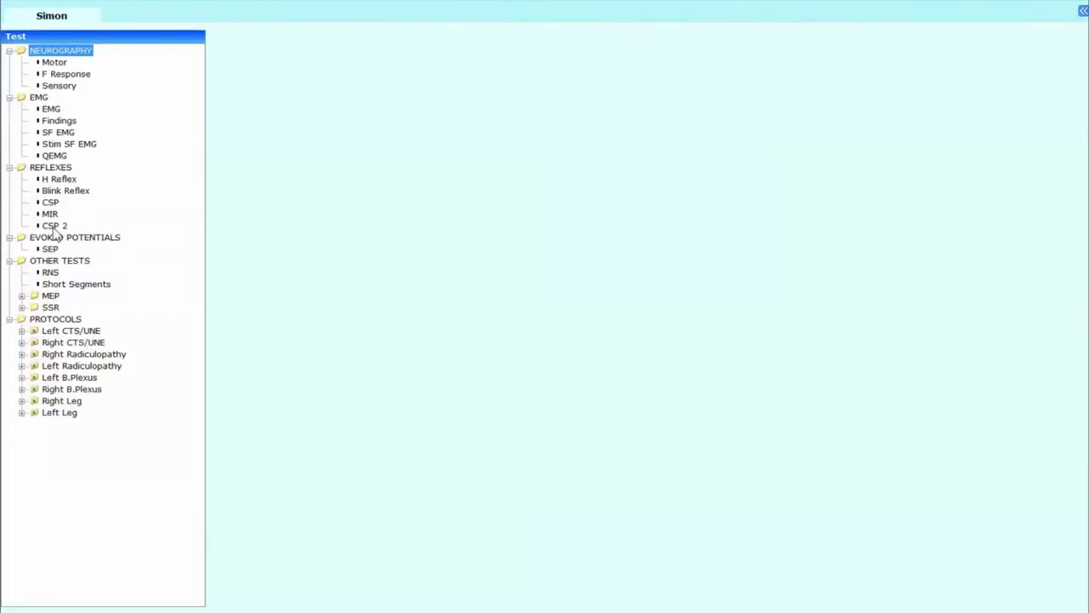
Step: Open the CSP 2 test from the Reflexes group for the right Medianus
click(56, 226)
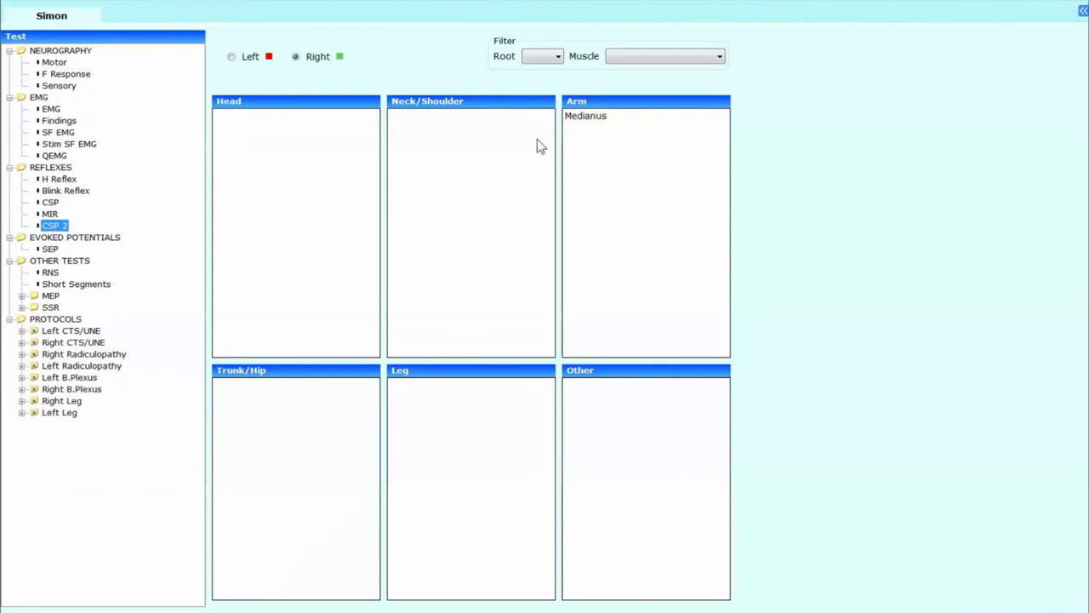
click(587, 119)
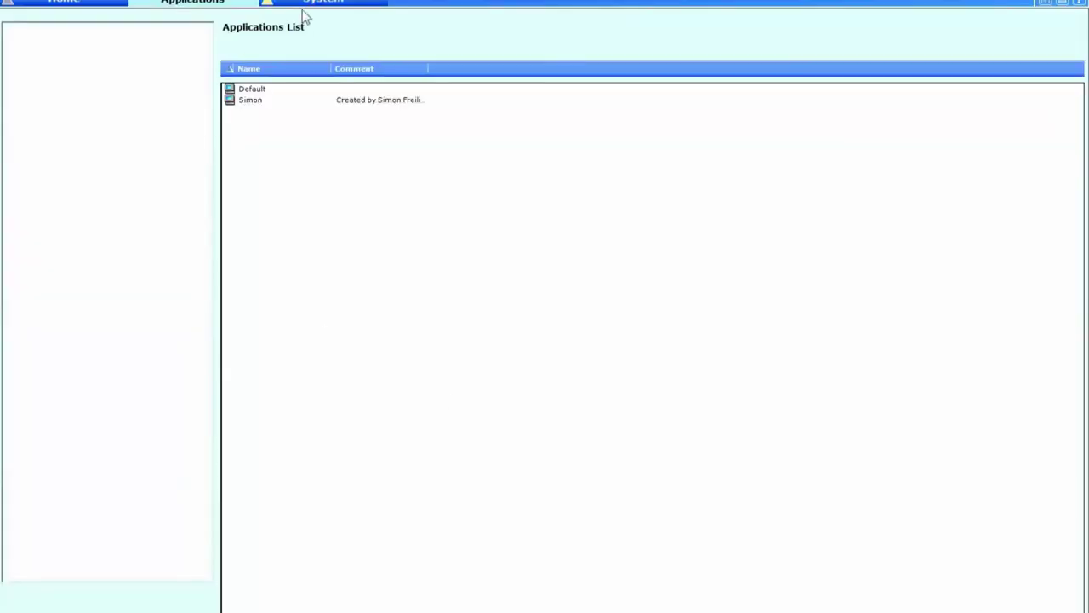
Step: Open the report template named Report in the system's report settings and look through its elements
click(307, 3)
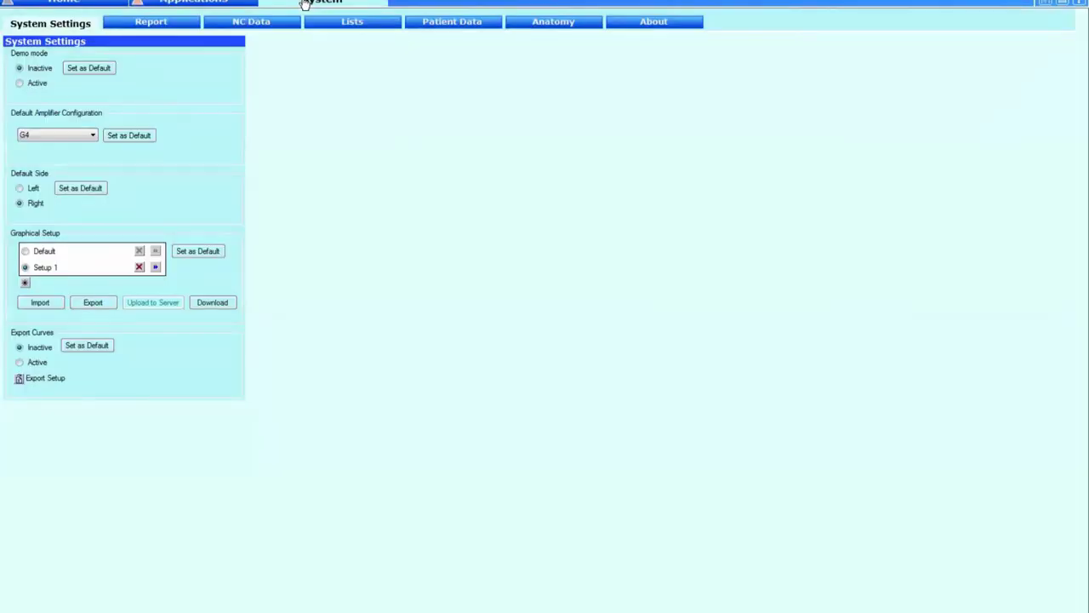
click(168, 24)
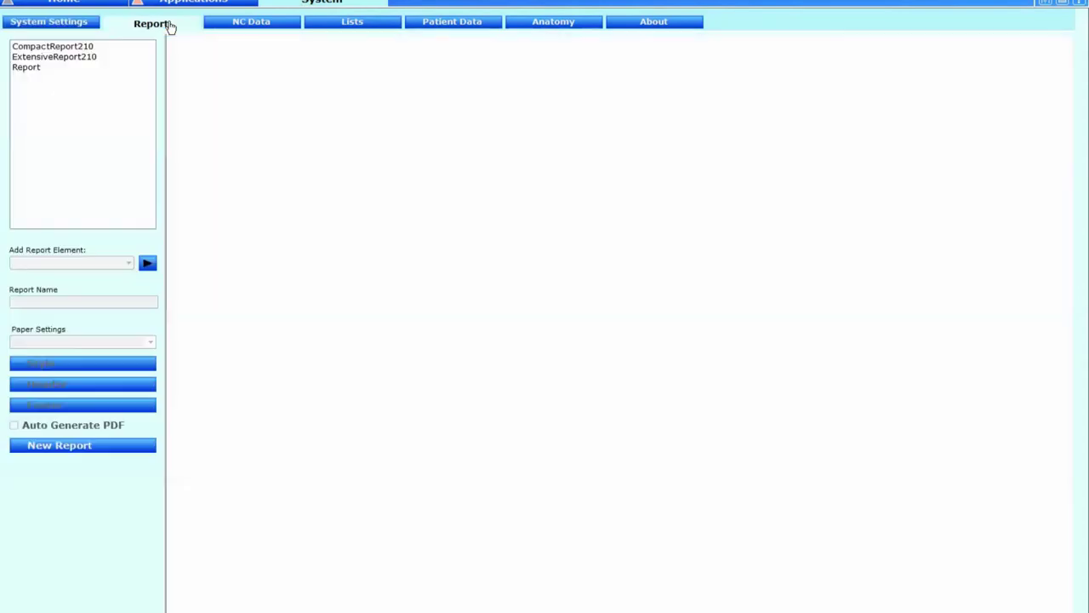
click(46, 72)
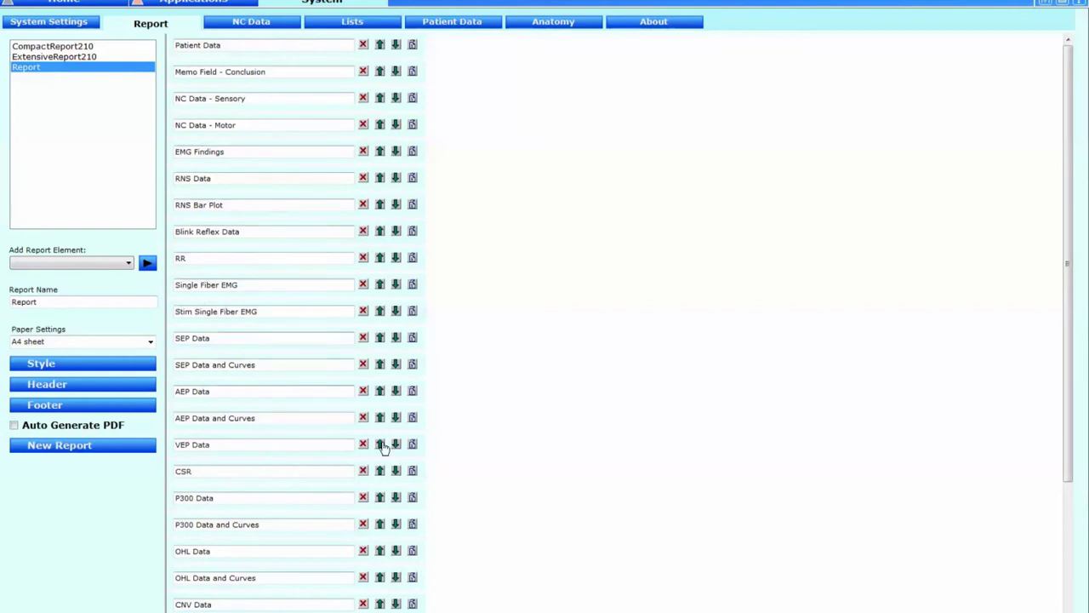
drag(1069, 311, 1039, 483)
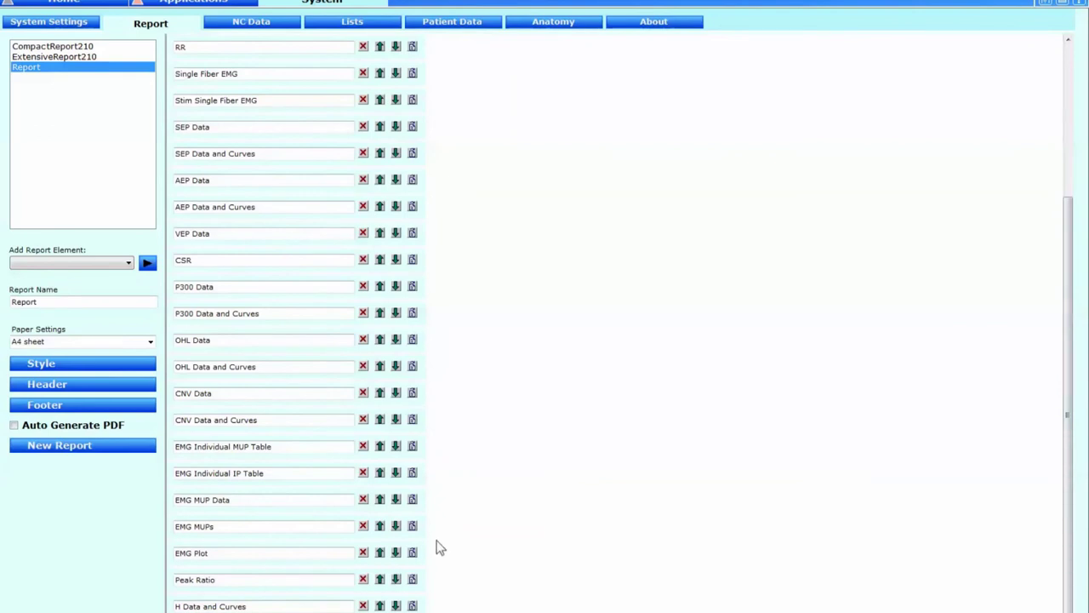
Step: Add an H Data and Curves element to the report and open its settings
click(127, 263)
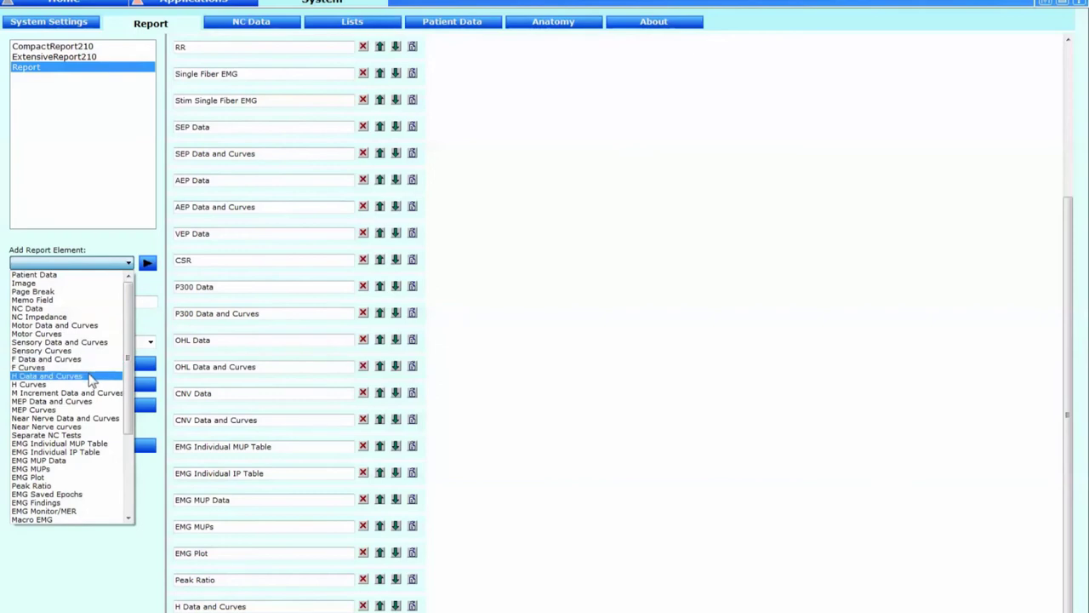
click(91, 376)
click(147, 266)
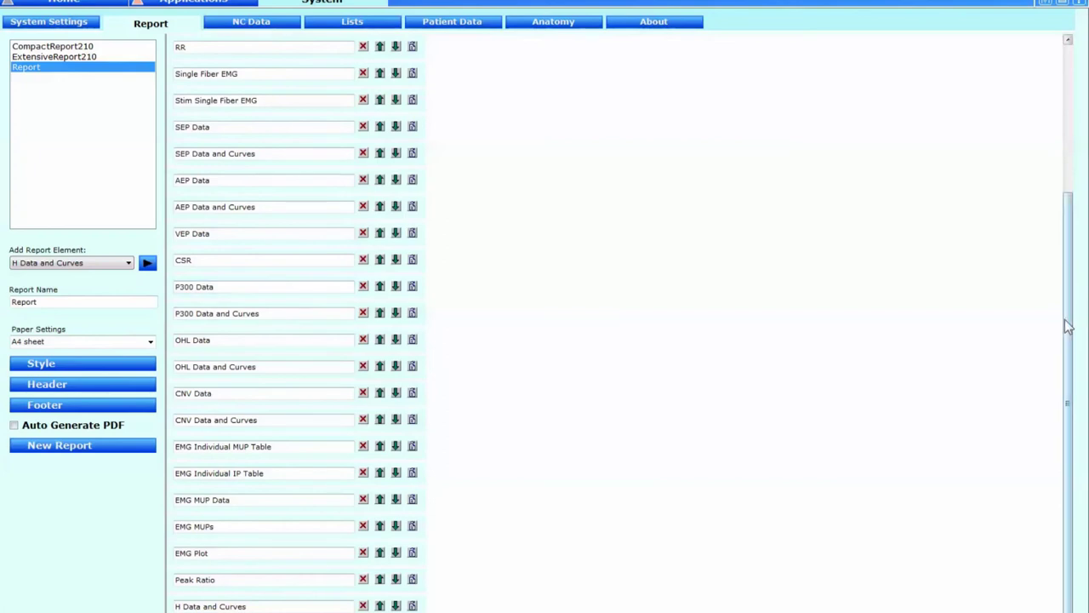
drag(1068, 324, 1072, 355)
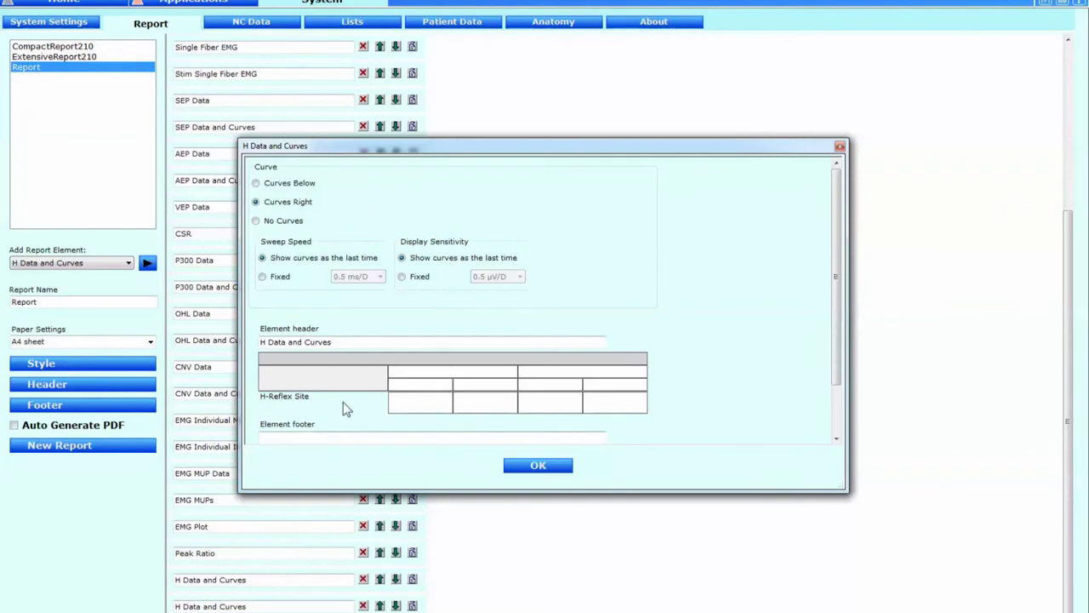
Step: Delete the first header group and one remaining sub-cell from the H-Reflex table, including their child cells, to keep a single column
right_click(428, 372)
click(455, 398)
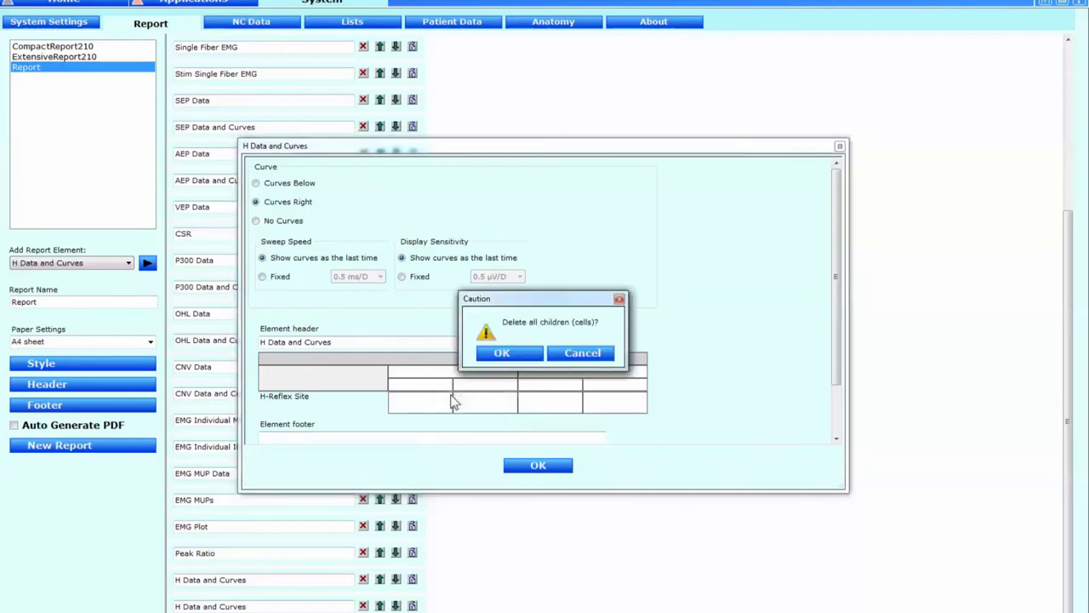
click(509, 358)
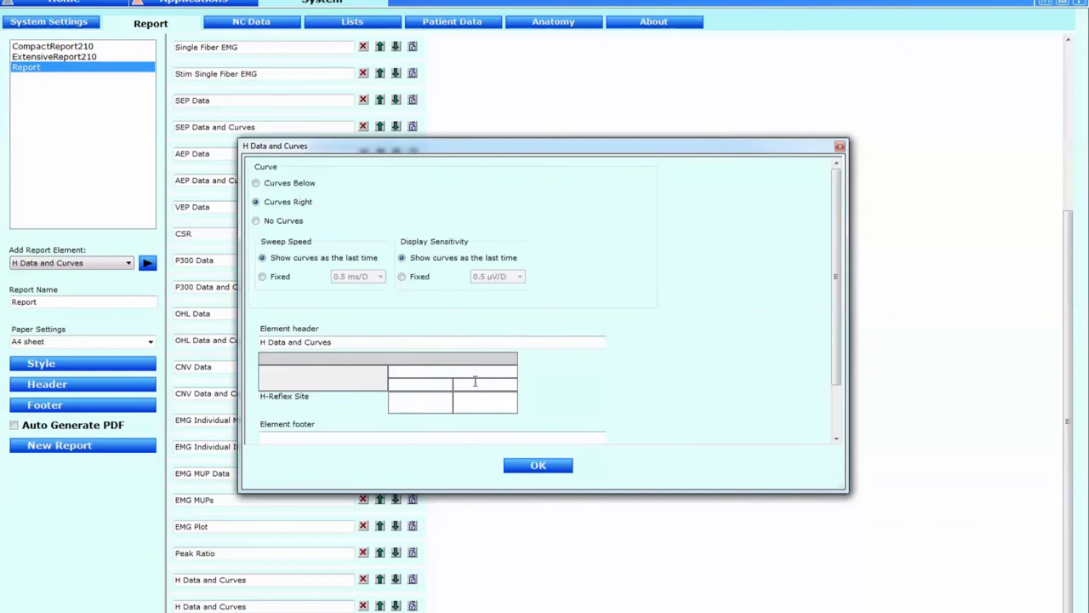
right_click(476, 385)
click(502, 409)
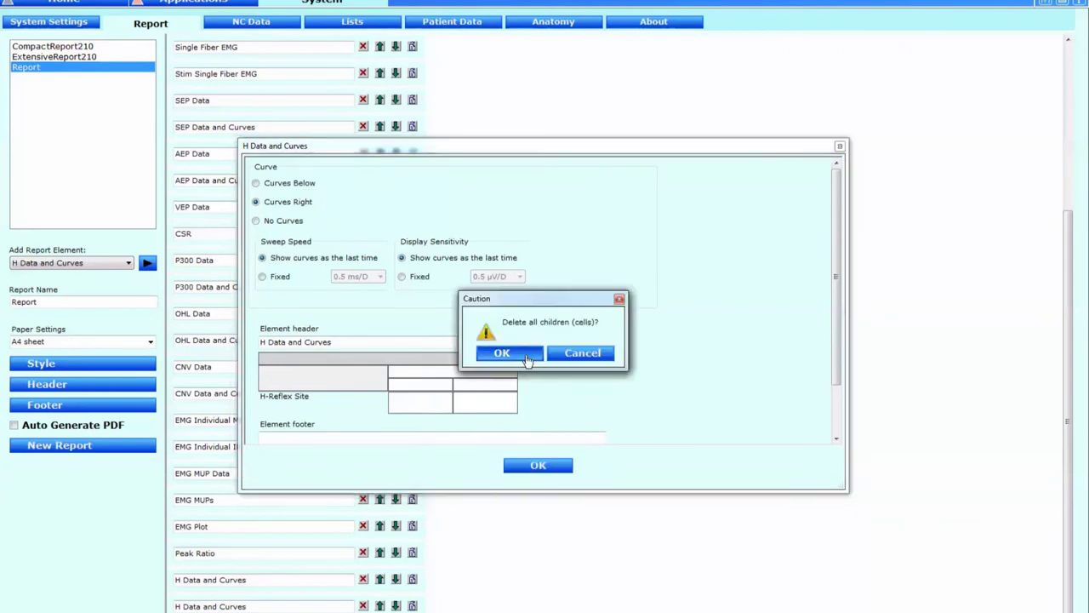
click(509, 355)
Step: Add two more columns to the H-Reflex table and give each one a sub-cell under its header
right_click(448, 359)
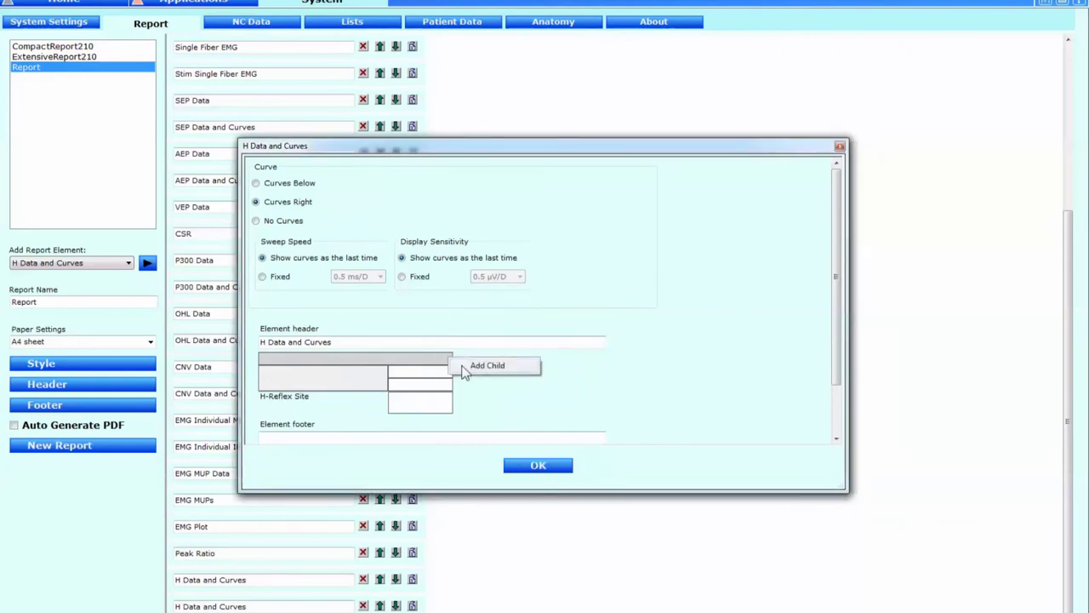
click(467, 365)
right_click(472, 360)
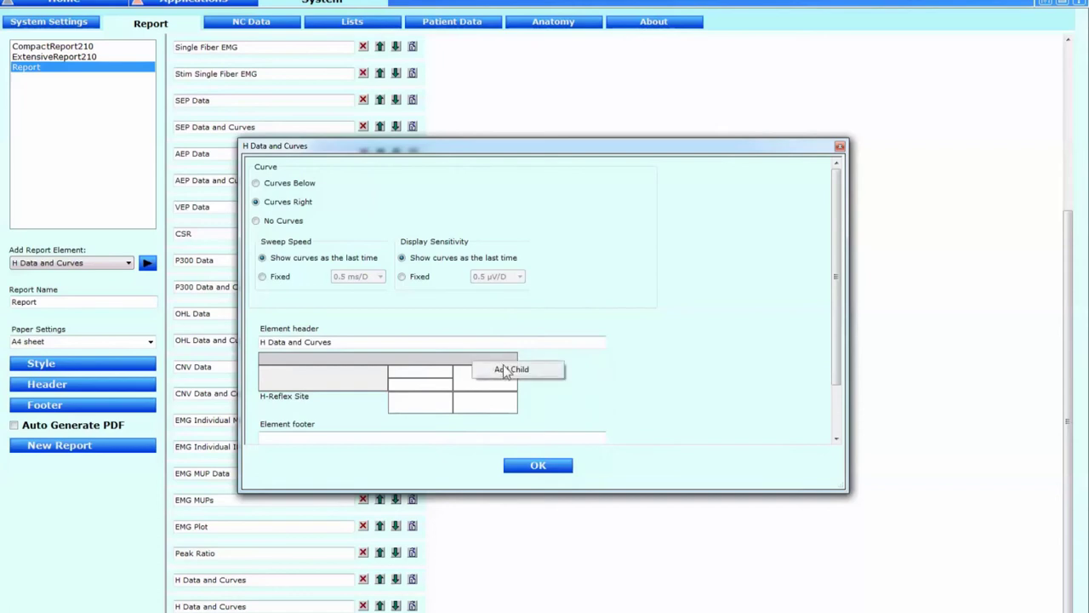
click(504, 366)
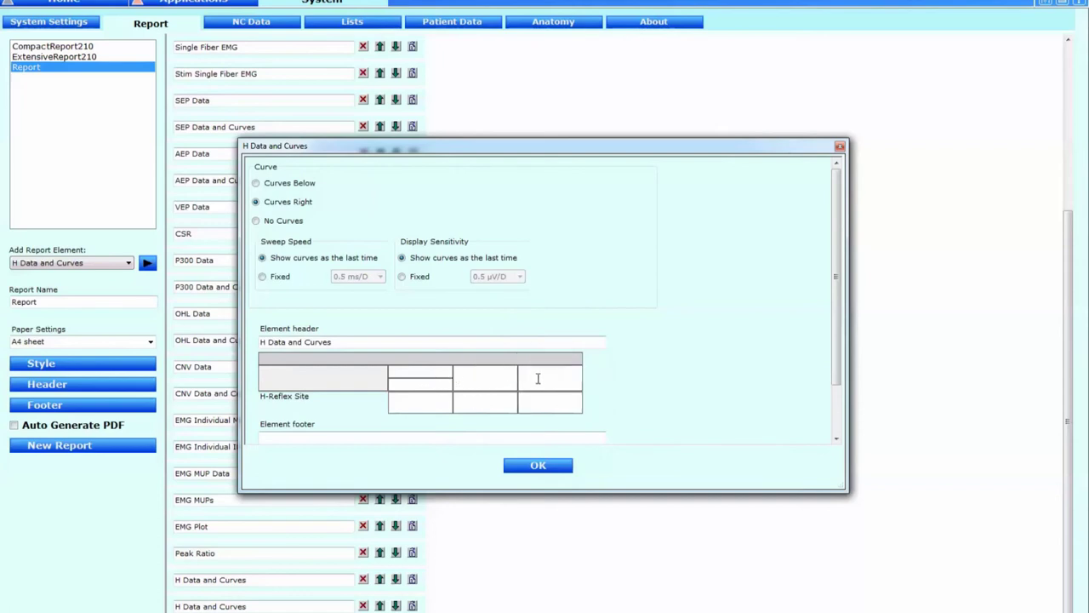
right_click(499, 377)
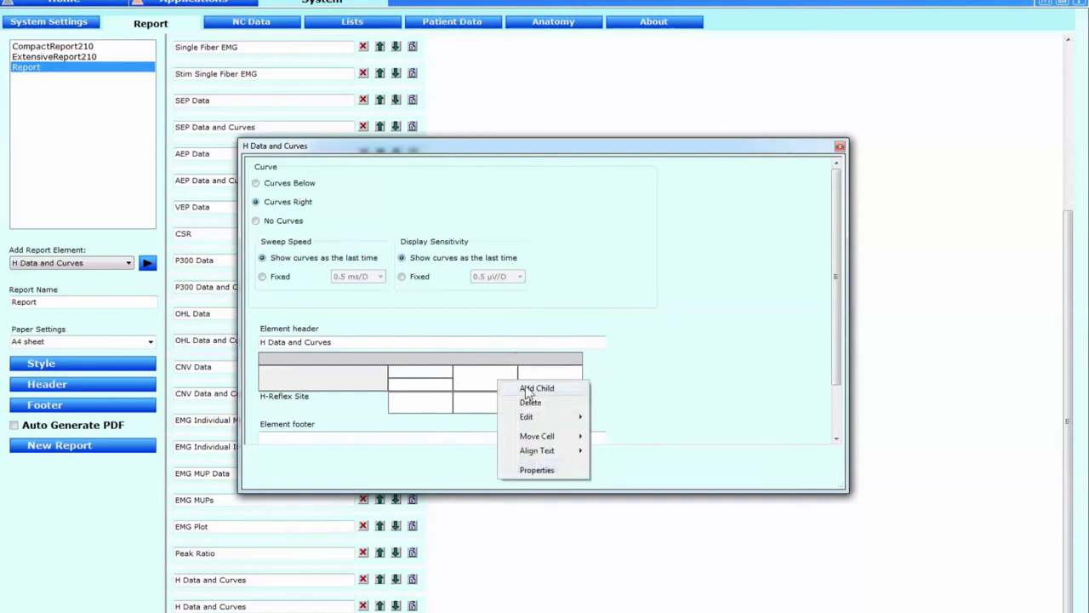
click(528, 387)
right_click(549, 379)
click(576, 388)
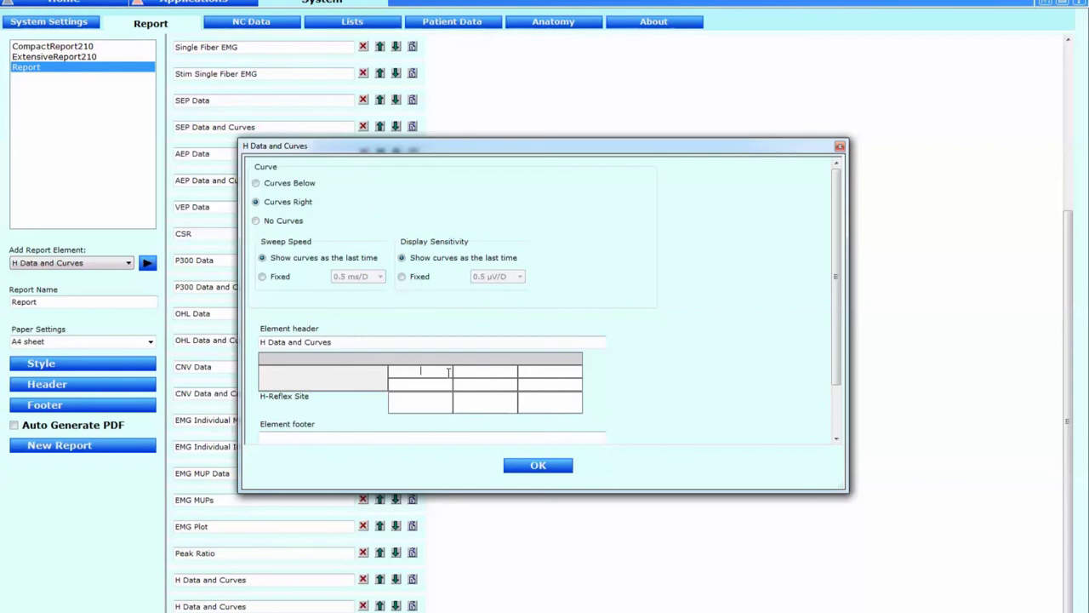
Step: Title the three table columns S1 Latency, S2 Latency and CSP
text(S1 Latency)
click(464, 371)
text(S2 Latency)
click(561, 371)
text(CSP)
Step: Enter msec as the unit in the sub-cells under all three column titles
click(438, 387)
text(msec)
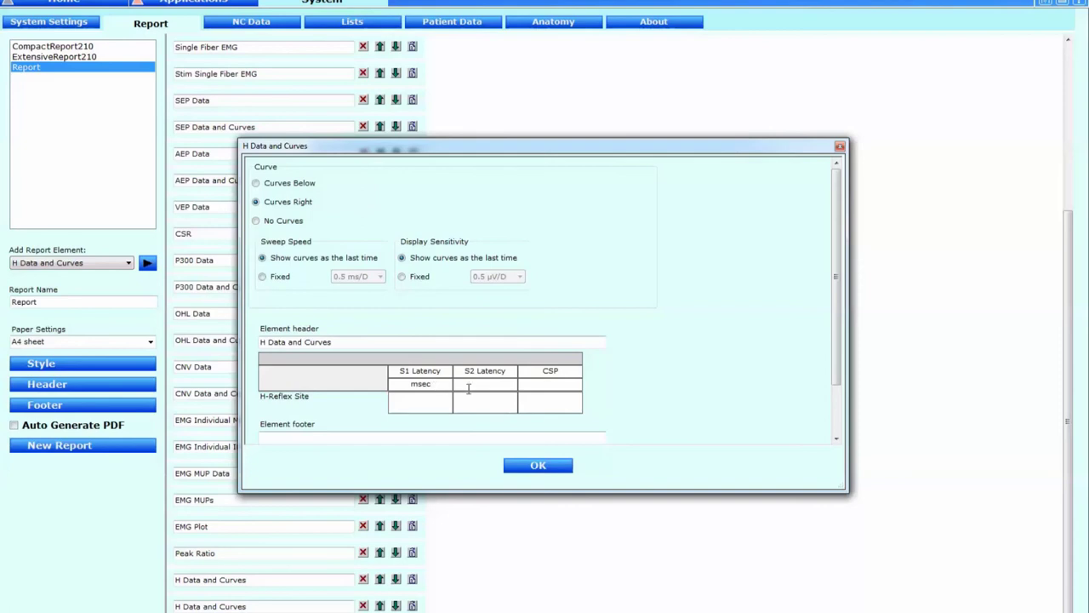
click(473, 389)
text(msec)
click(553, 384)
text(msec)
Step: Assign the parameter M Takeoff Latency (ms) to the S1 Latency column and H Takeoff Latency (ms) to the S2 Latency column
click(426, 406)
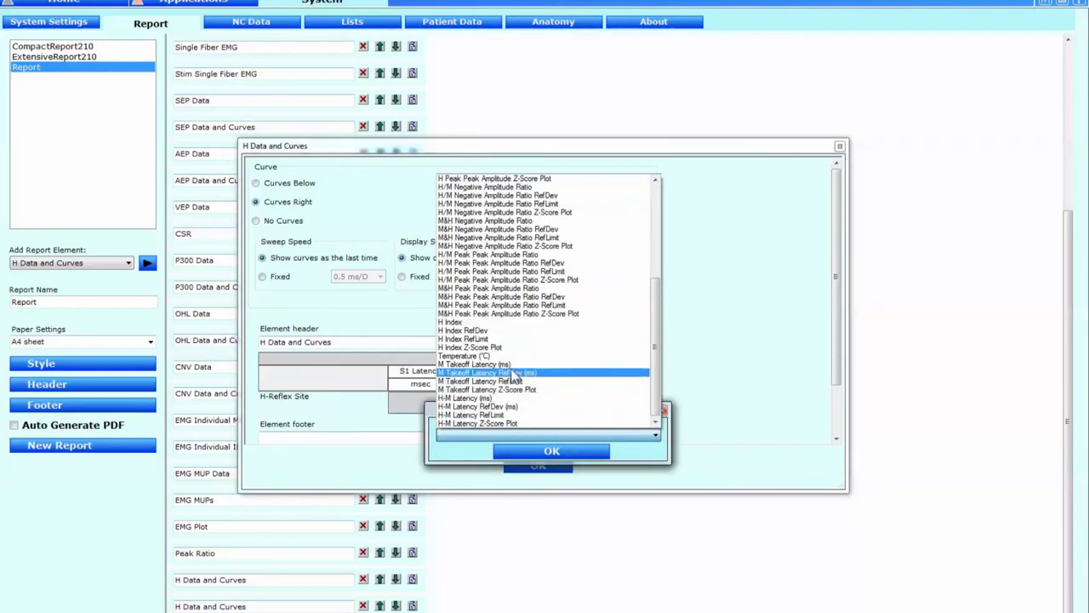
click(511, 364)
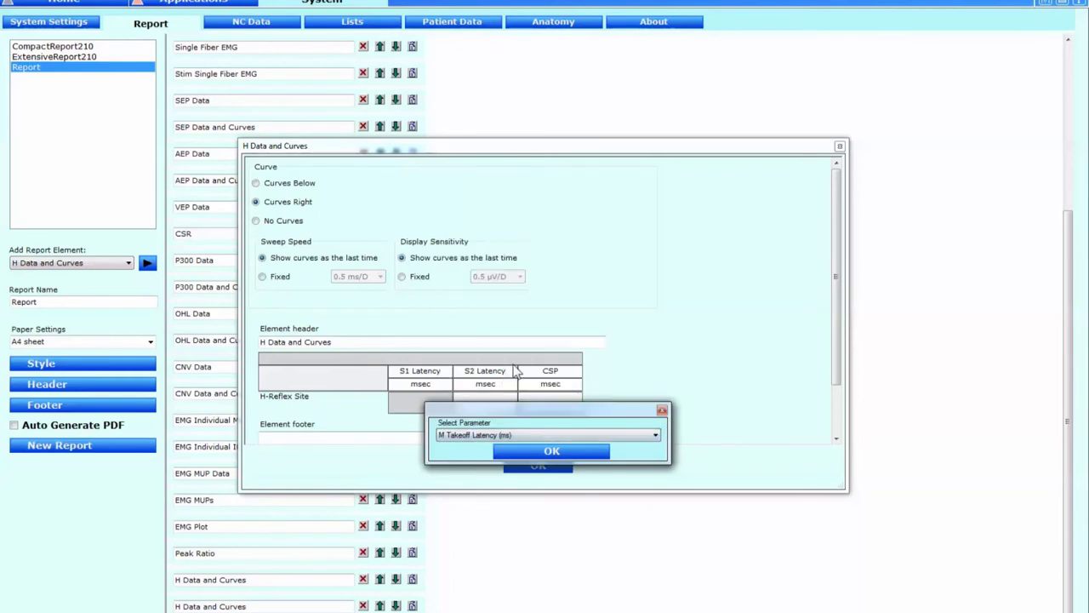
click(555, 452)
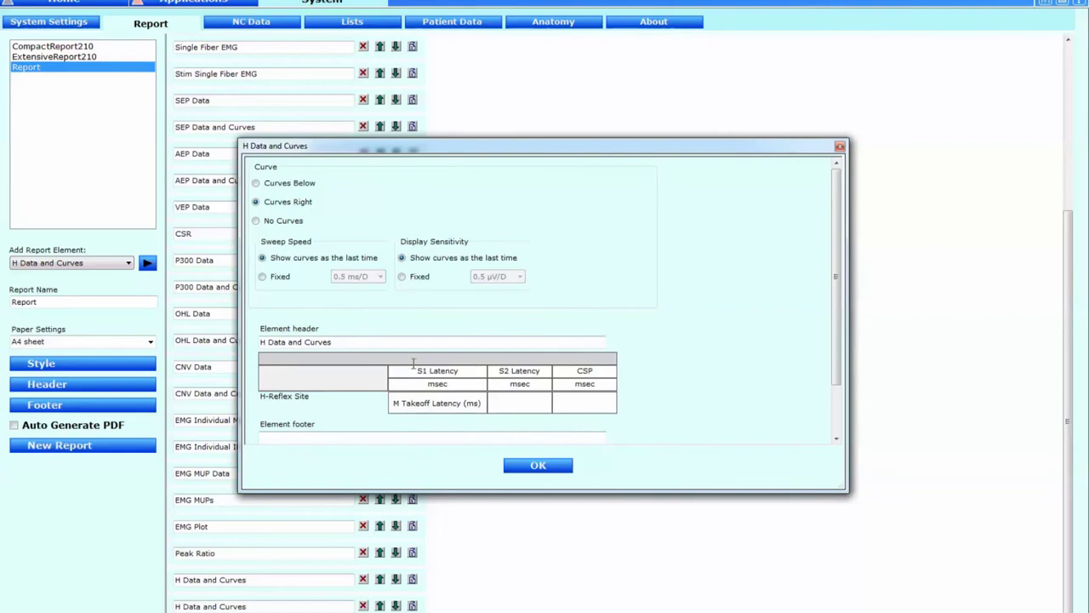
click(515, 406)
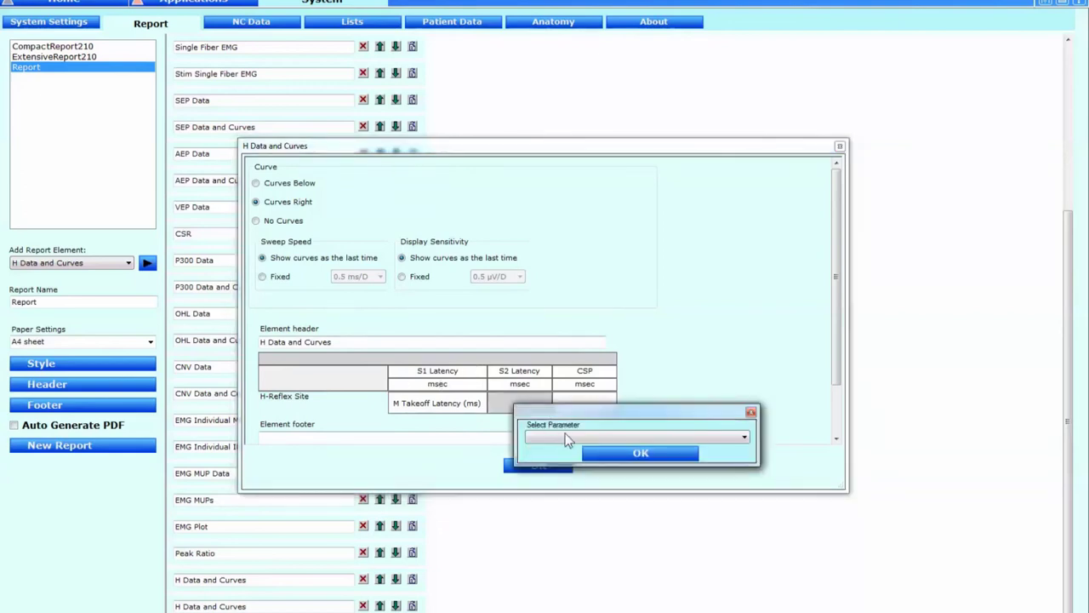
click(565, 437)
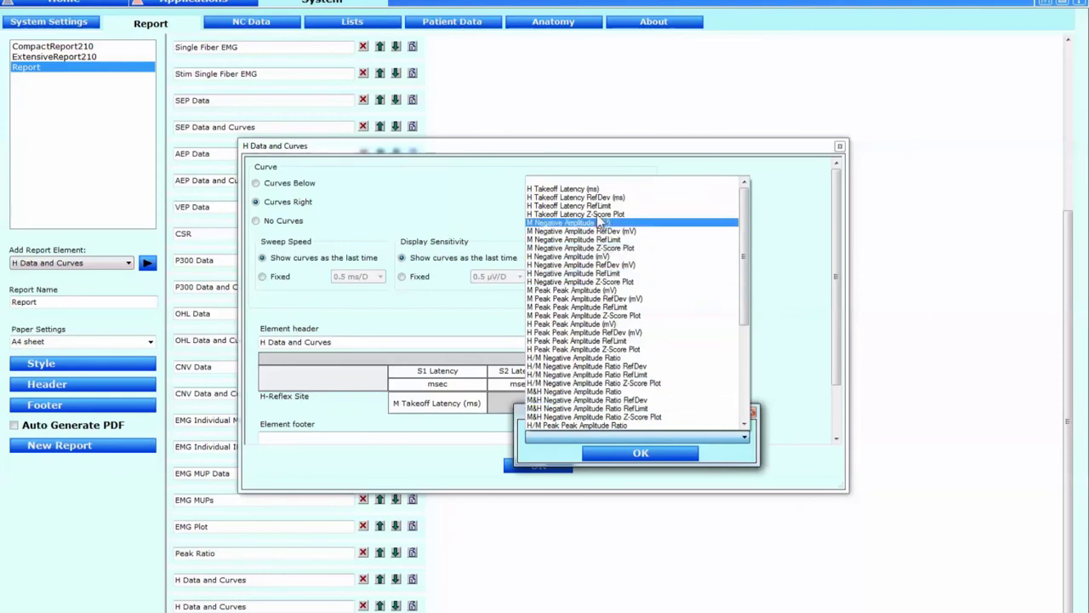
click(566, 189)
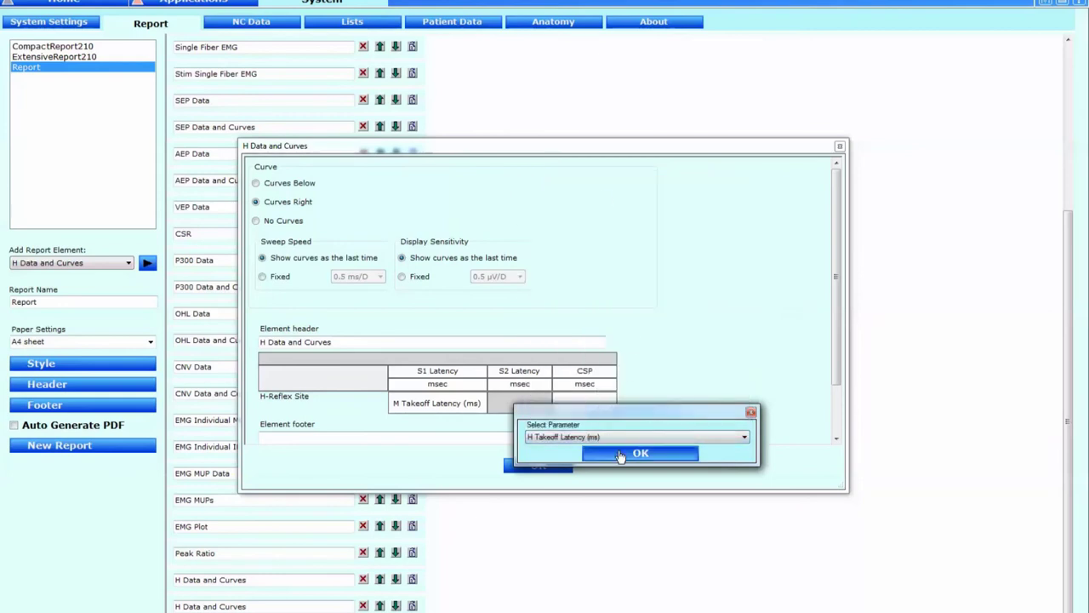
click(640, 453)
Step: Assign the parameter H-M Latency (ms) to the data cell of the CSP column
click(625, 406)
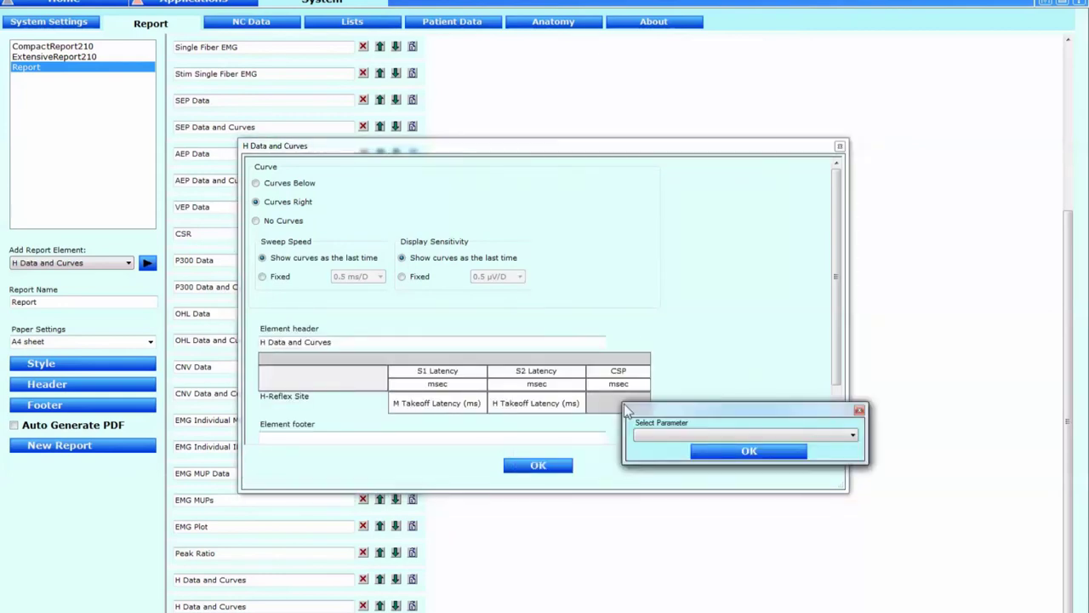
click(668, 435)
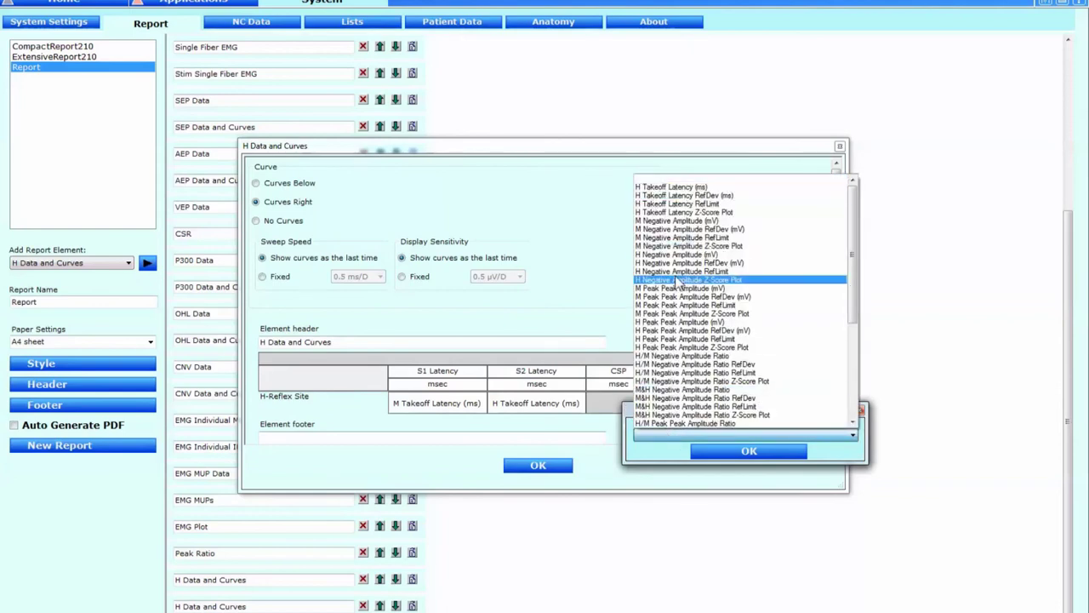
scroll(678, 281, down, 7)
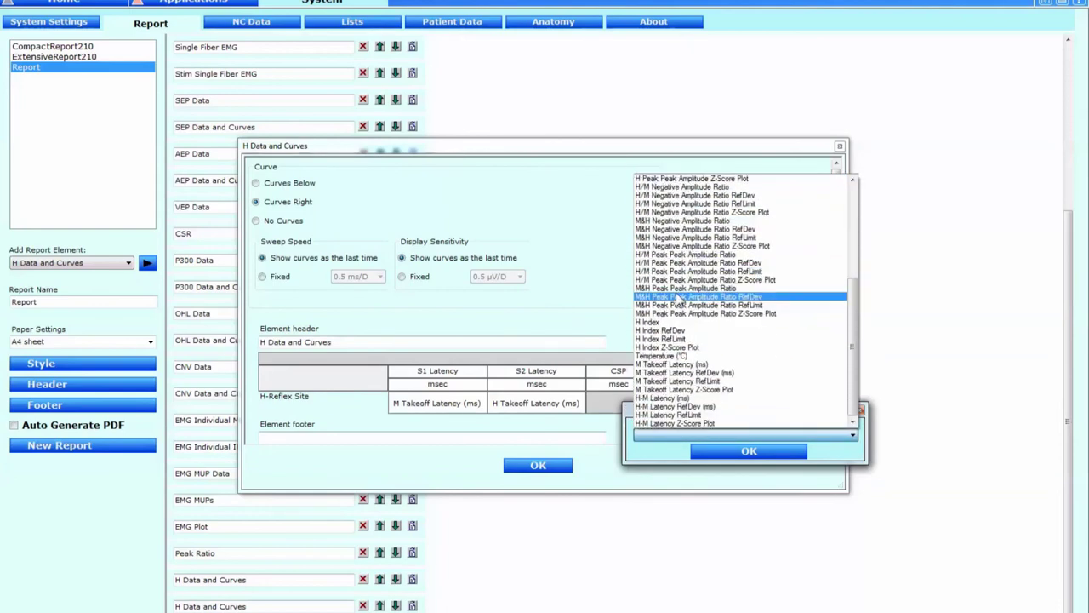
click(684, 398)
click(719, 451)
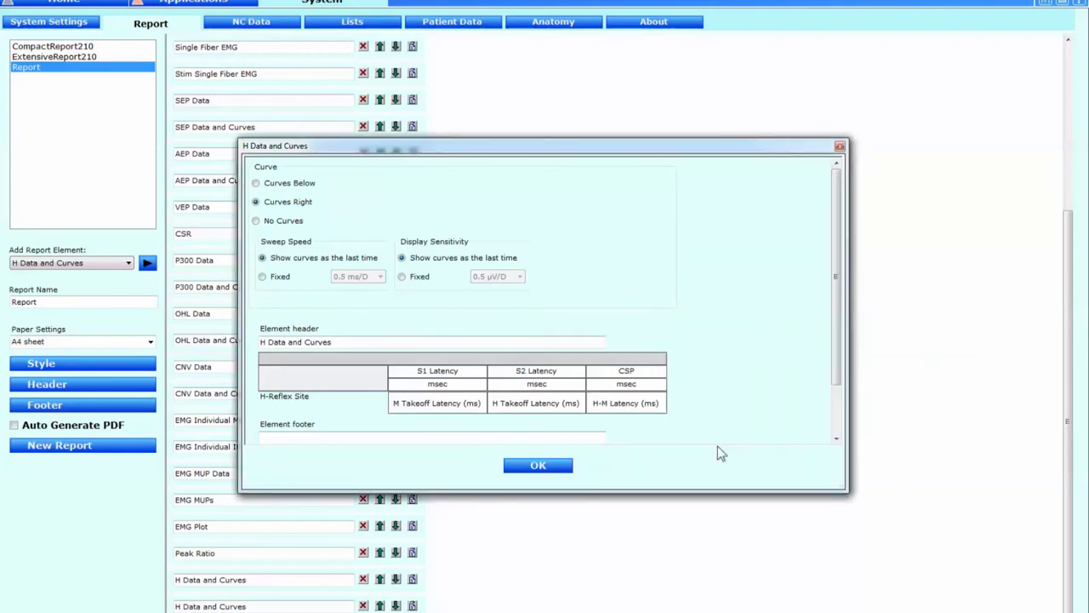
Step: Replace the element header with CSP, accept the element's settings and leave the report editor
drag(346, 341, 259, 342)
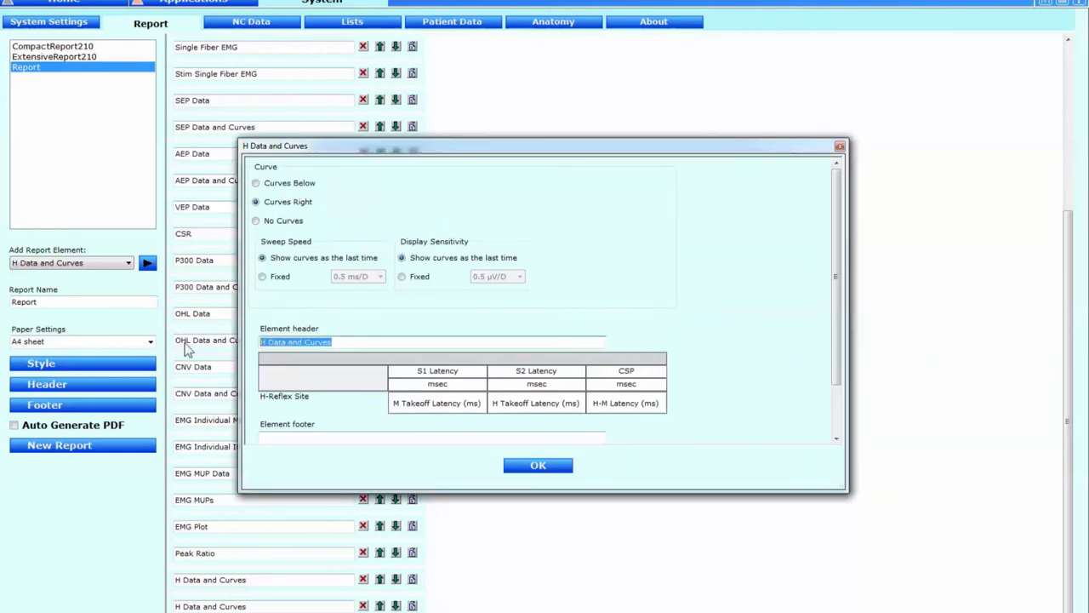
text(CSP)
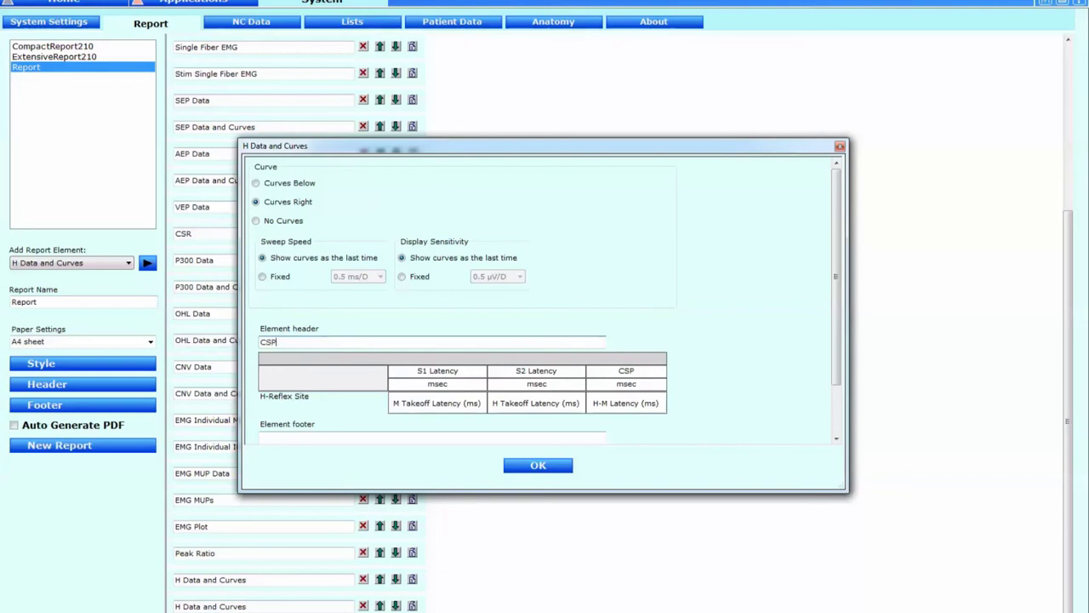
click(547, 469)
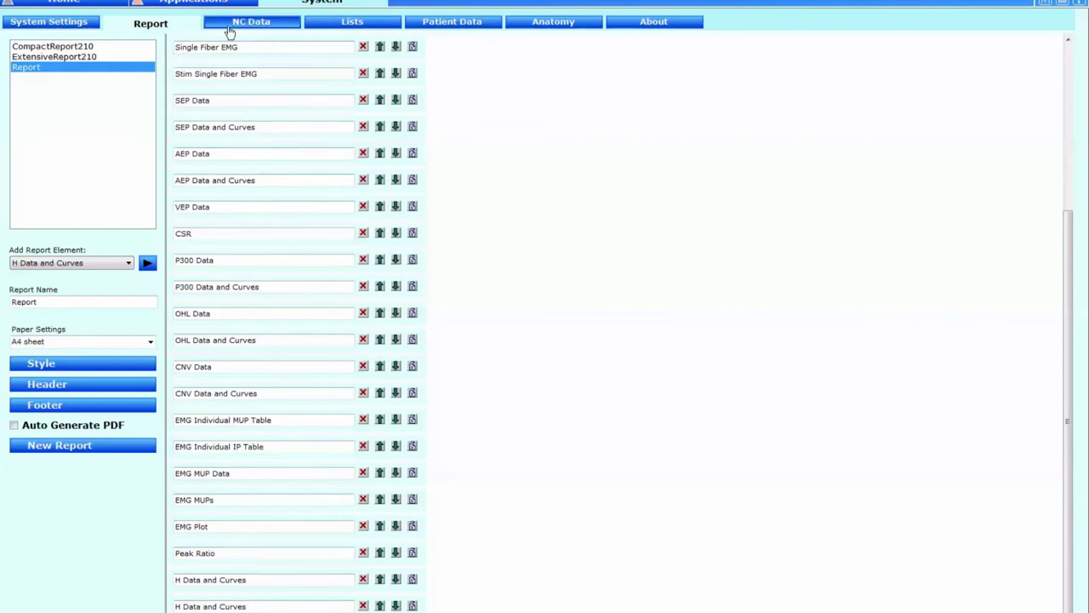
click(55, 24)
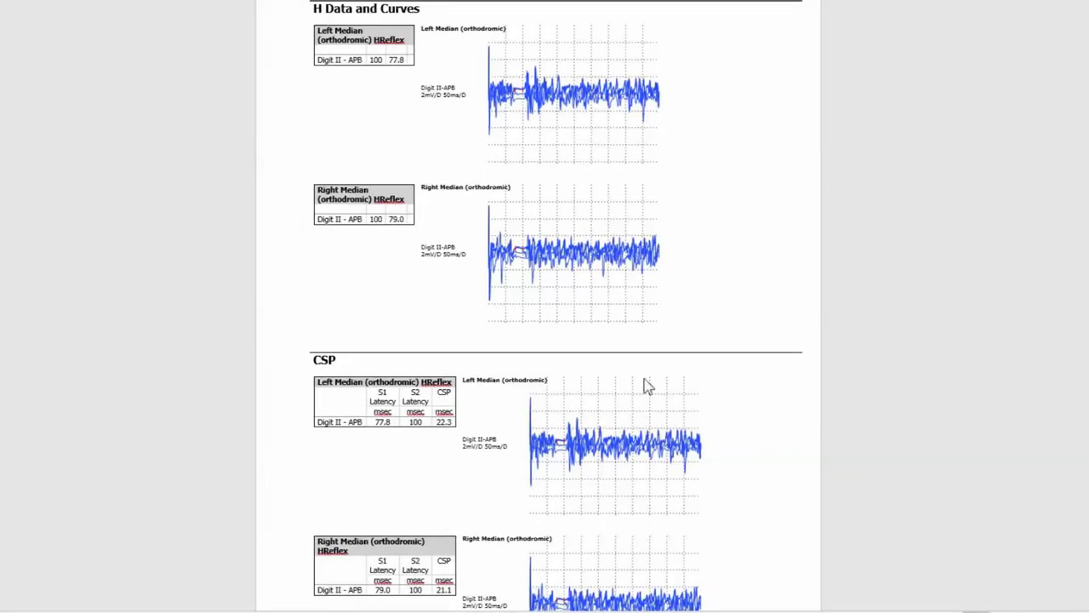
Step: Select the entire H Data and Curves section above the CSP section in the generated report document
click(467, 193)
drag(467, 193, 313, 10)
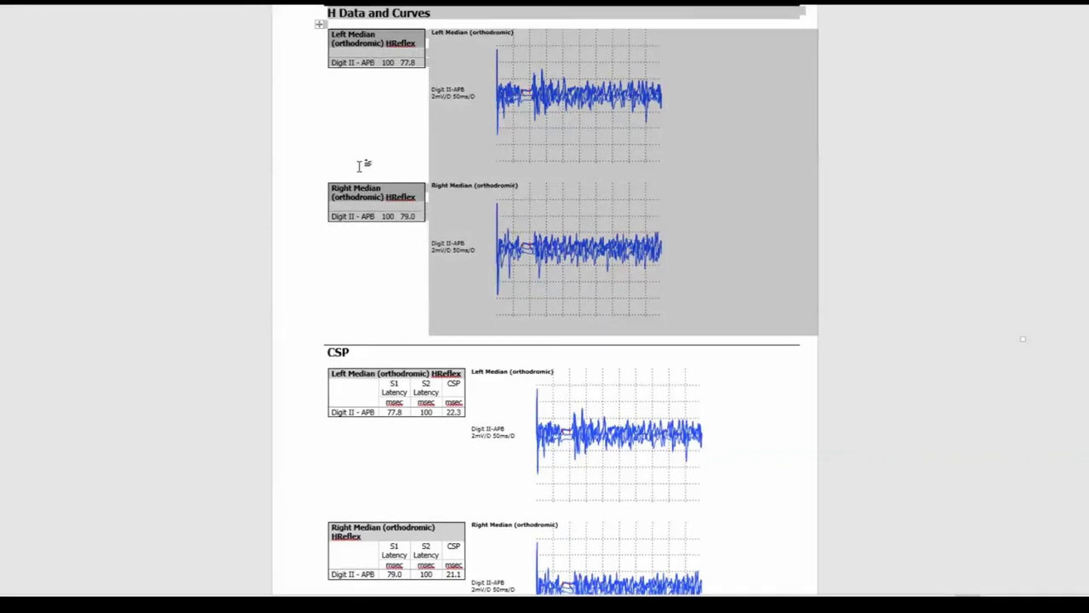